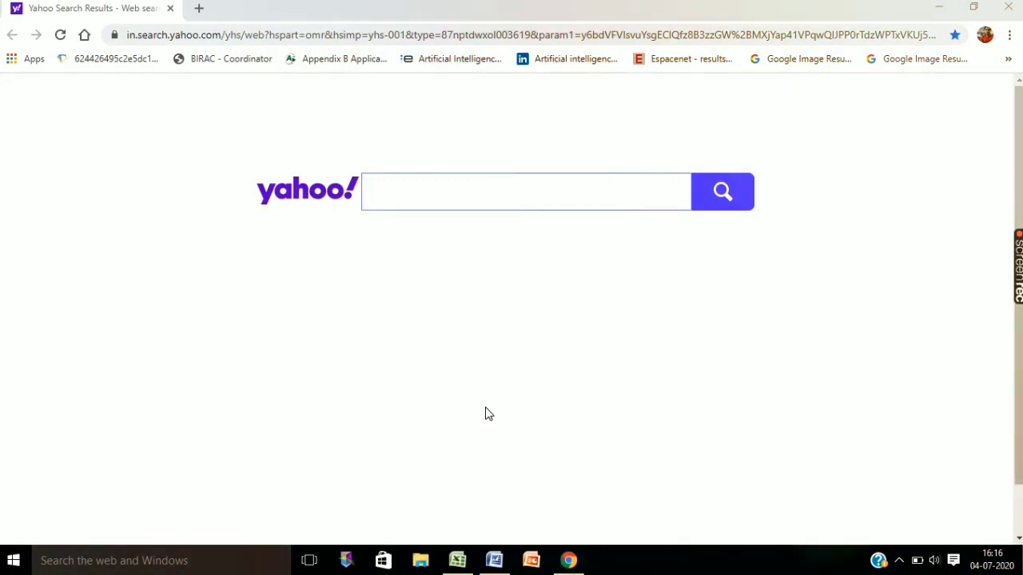
- Switch from the Yahoo page in Chrome to the Scopus journal list workbook in Excel
{"action": "left_click", "coordinate": [458, 562]}
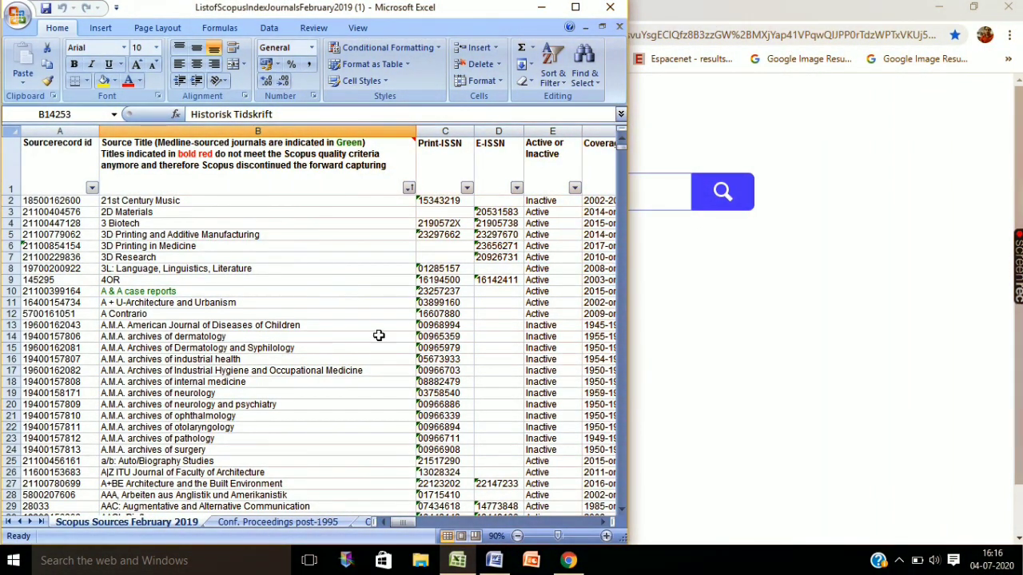
- Copy the first Word list title, International Journal of Pharmaceutics
{"action": "left_click", "coordinate": [493, 561]}
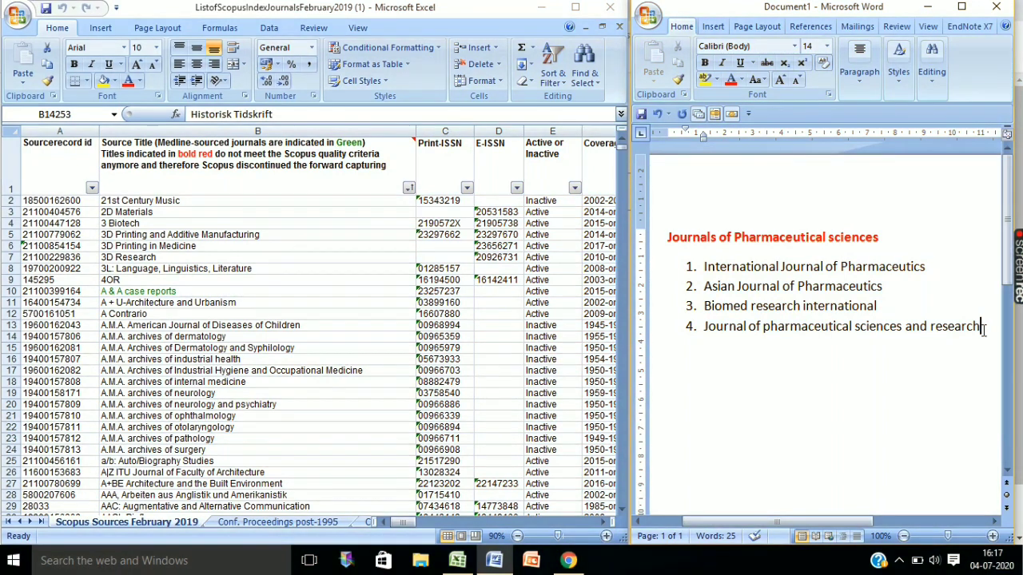
{"action": "left_click_drag", "start_coordinate": [985, 327], "coordinate": [705, 264]}
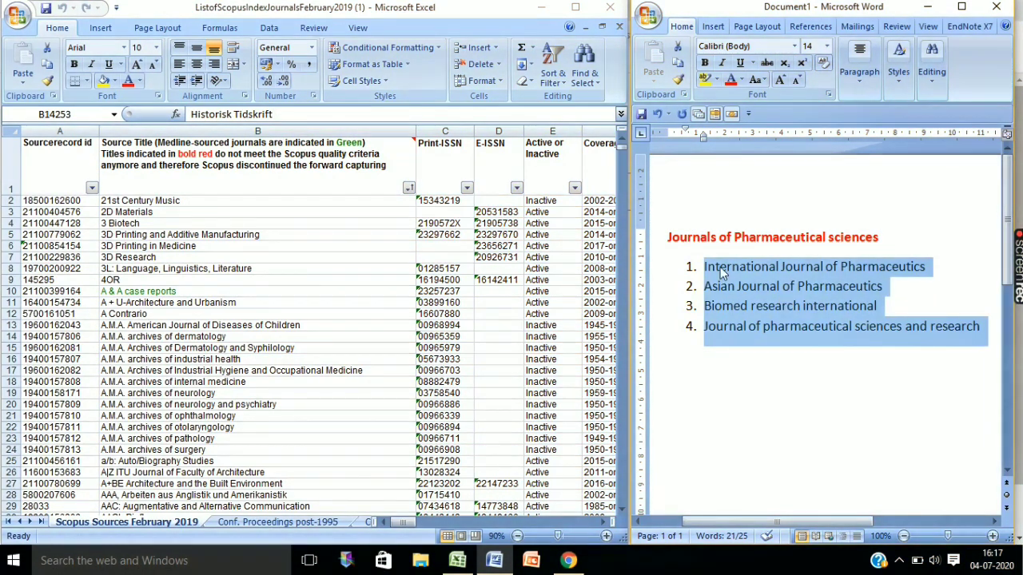
{"action": "left_click", "coordinate": [705, 268]}
{"action": "left_click_drag", "start_coordinate": [705, 269], "coordinate": [921, 275]}
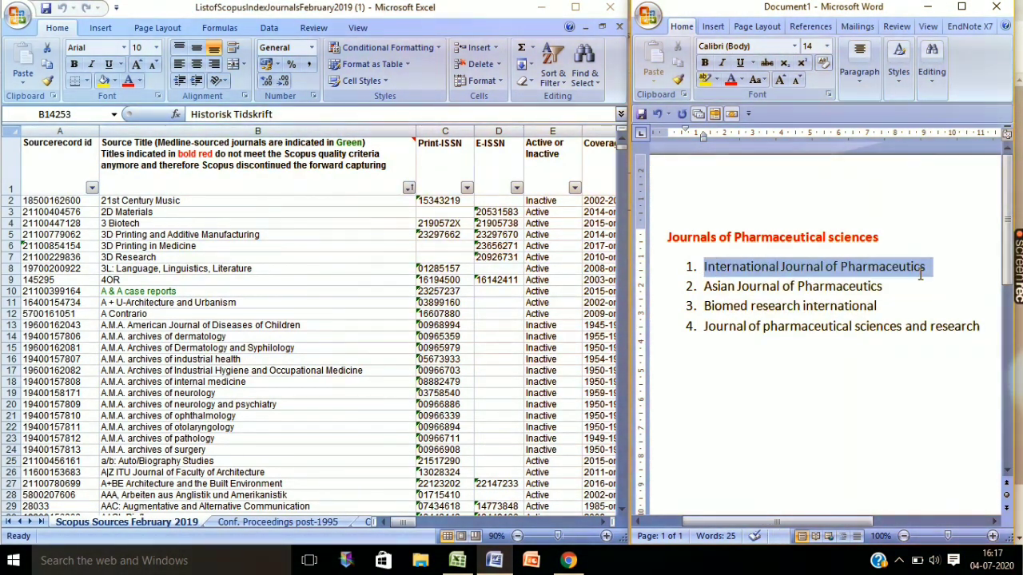
{"action": "key", "text": "ctrl+c"}
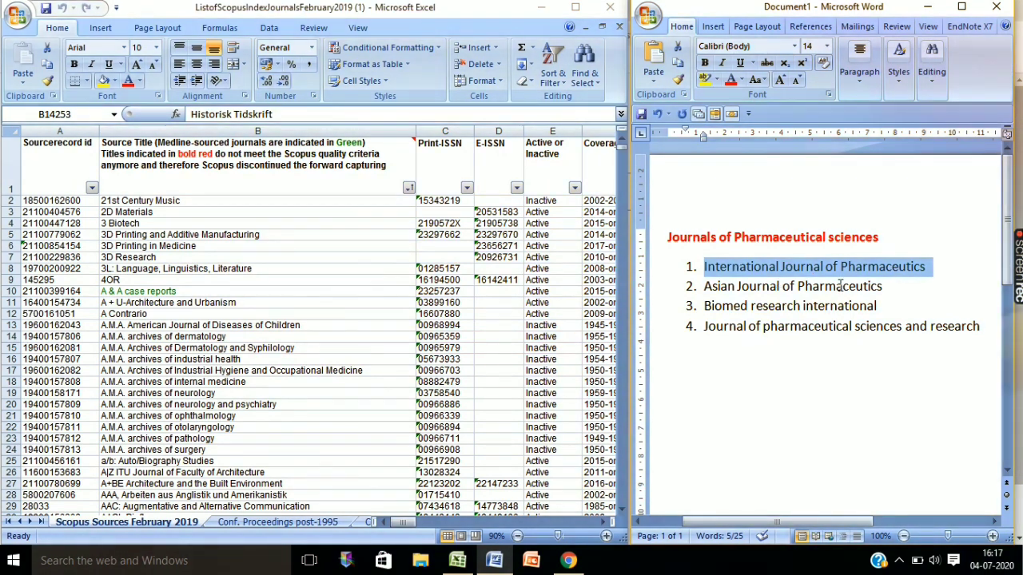
- Back in the Scopus sheet, select a cell in the title column and open Find
{"action": "key", "text": "alt+Tab"}
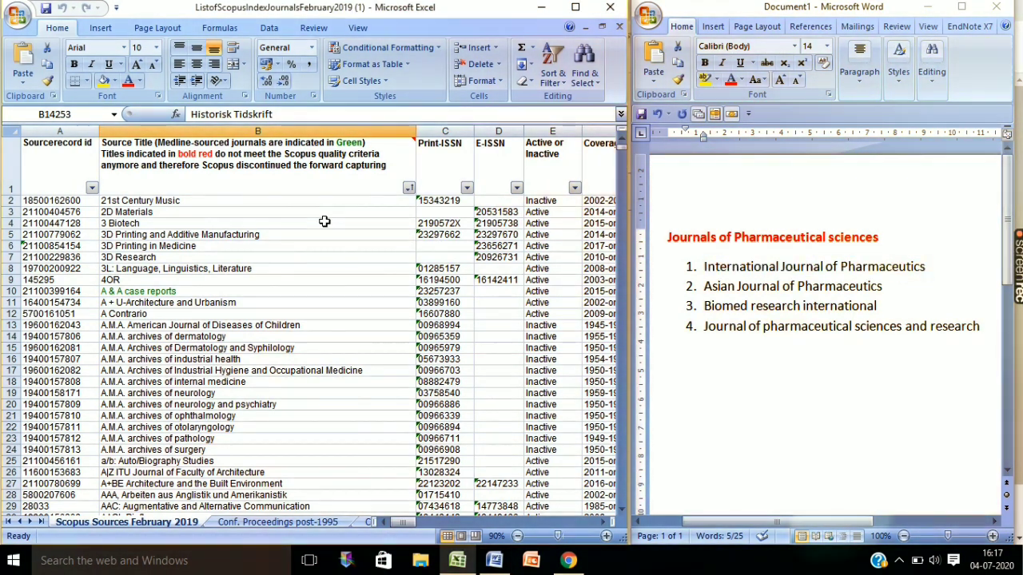
{"action": "left_click", "coordinate": [324, 222]}
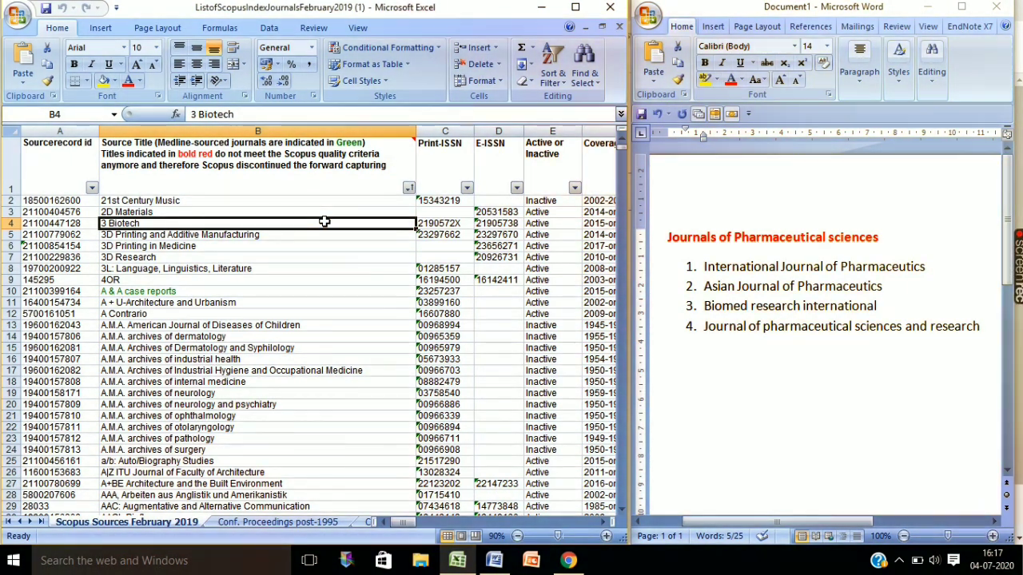
{"action": "key", "text": "ctrl+f"}
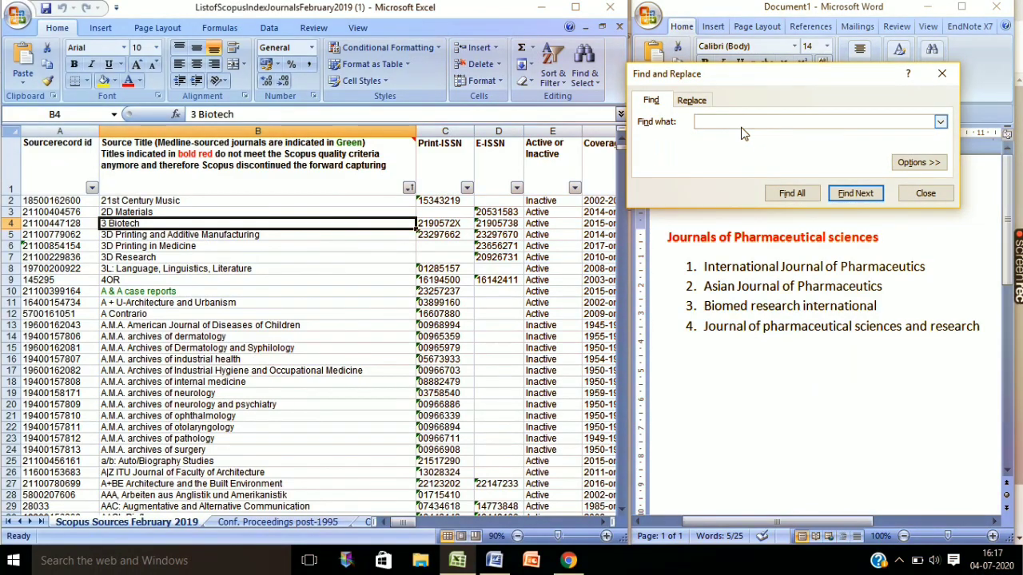
- Search for International Journal of Pharmaceutics without the '1. ' prefix, locating row 17059
{"action": "key", "text": "ctrl+v"}
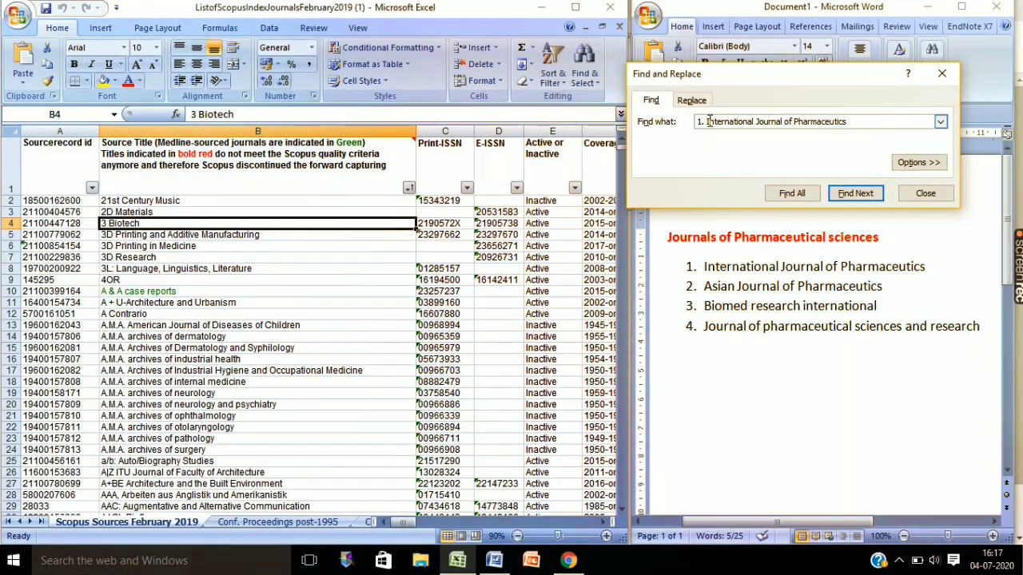
{"action": "left_click", "coordinate": [706, 122]}
{"action": "key", "text": "BackSpace"}
{"action": "key", "text": "BackSpace"}
{"action": "key", "text": "BackSpace"}
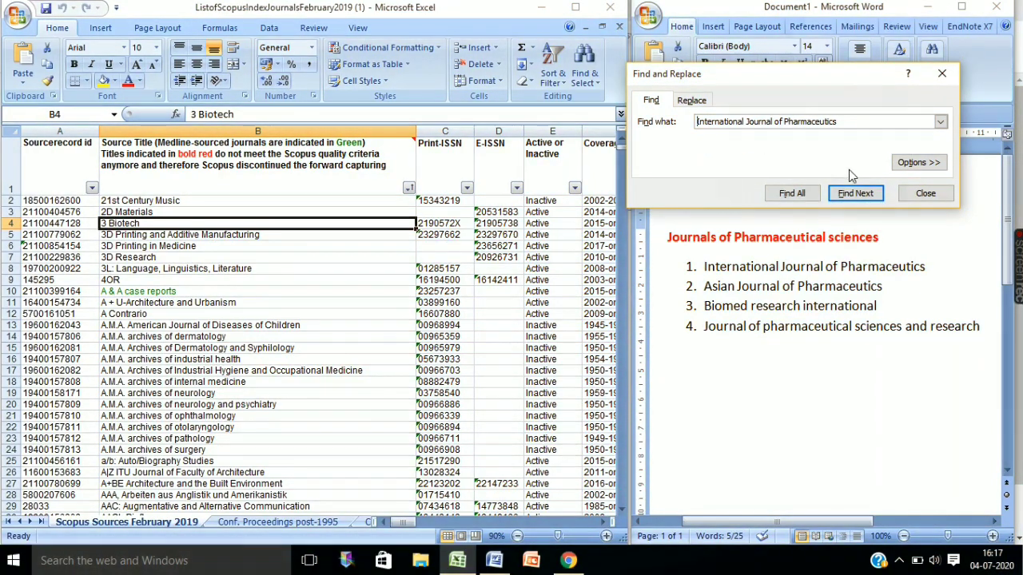
{"action": "left_click", "coordinate": [850, 196]}
{"action": "left_click", "coordinate": [850, 195]}
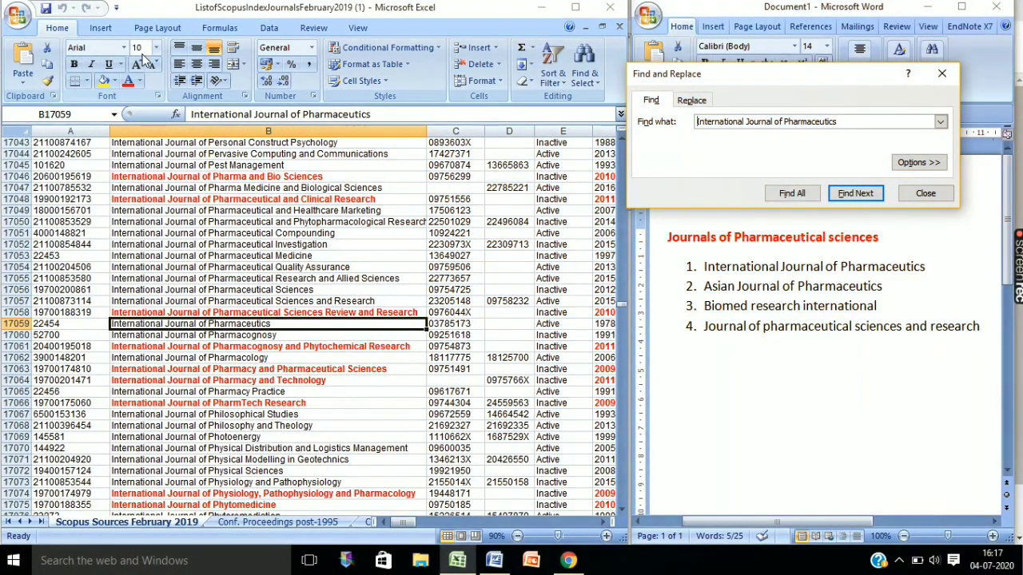
- Fill cell B17059 yellow, check the highlight, and close the Find dialog
{"action": "left_click", "coordinate": [103, 80]}
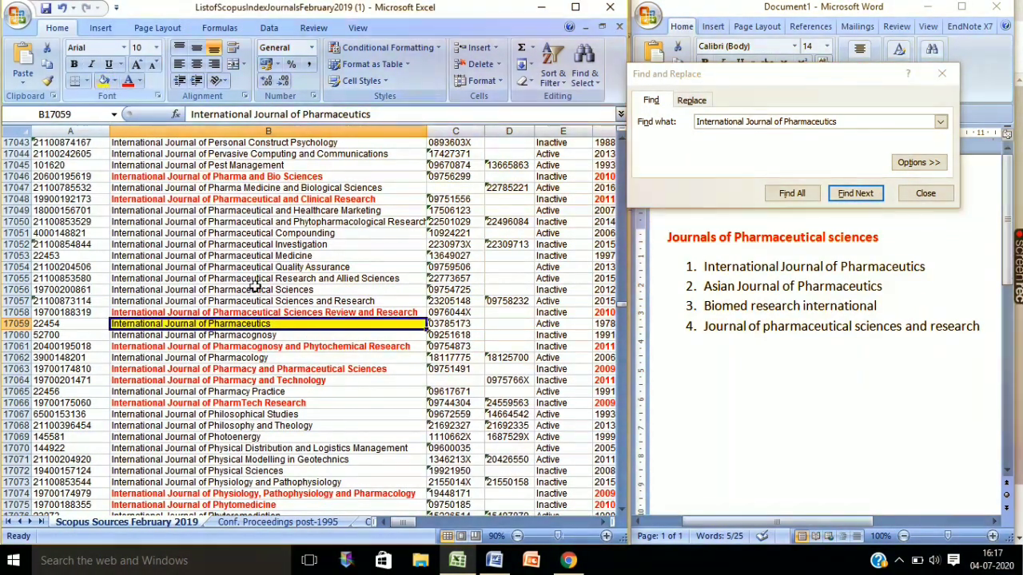
{"action": "left_click", "coordinate": [178, 357]}
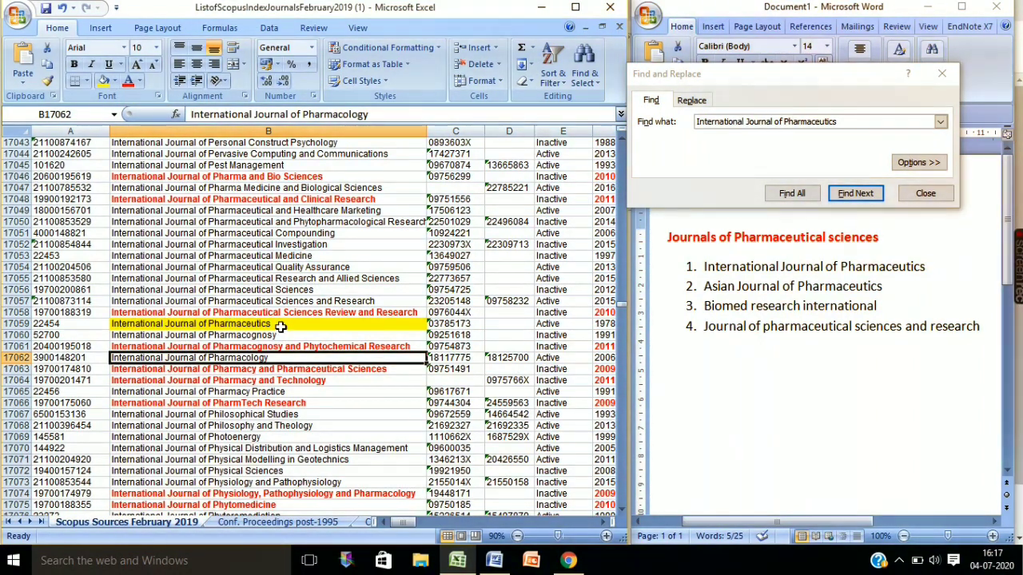
{"action": "left_click", "coordinate": [282, 325]}
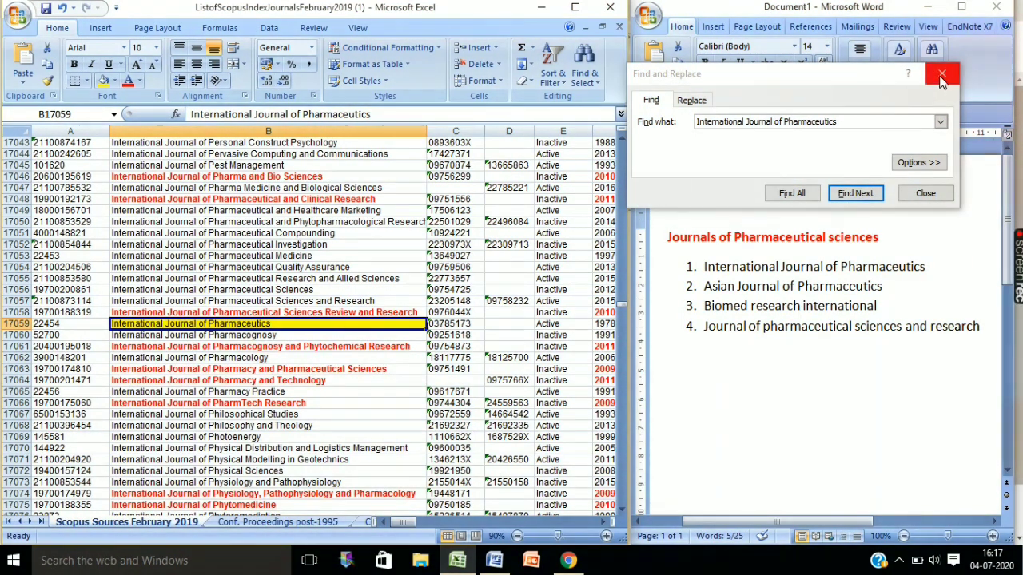
{"action": "left_click", "coordinate": [941, 72]}
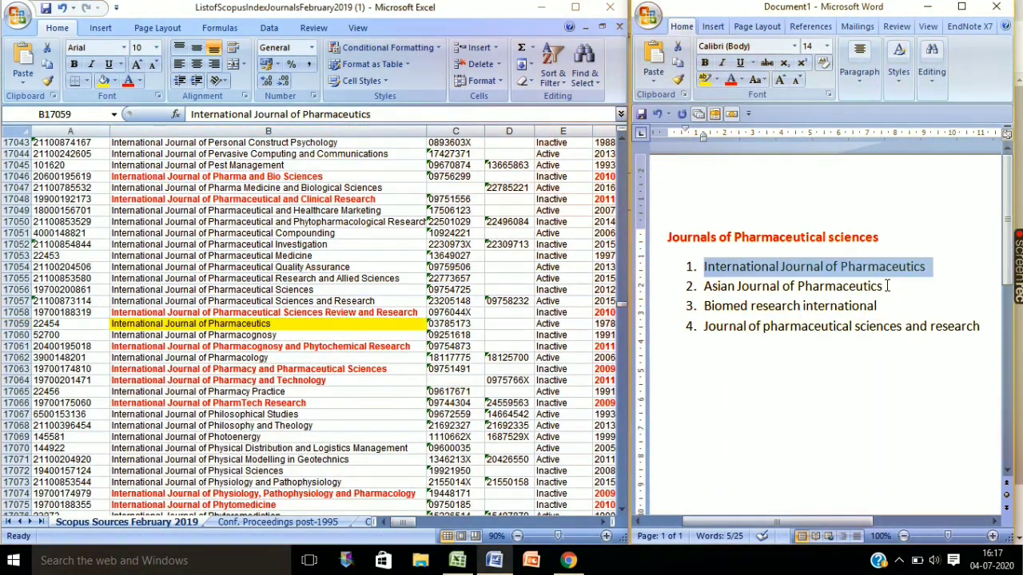
- Take Asian Journal of Pharmaceutics from Word and make it the Find text without its list number
{"action": "left_click_drag", "start_coordinate": [885, 286], "coordinate": [714, 296]}
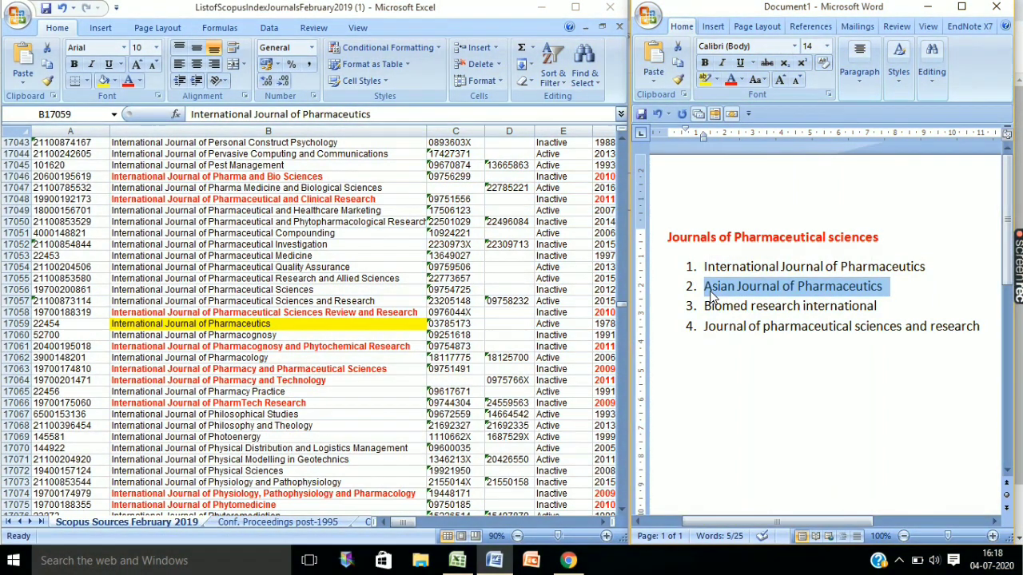
{"action": "key", "text": "alt+Tab"}
{"action": "left_click", "coordinate": [309, 244]}
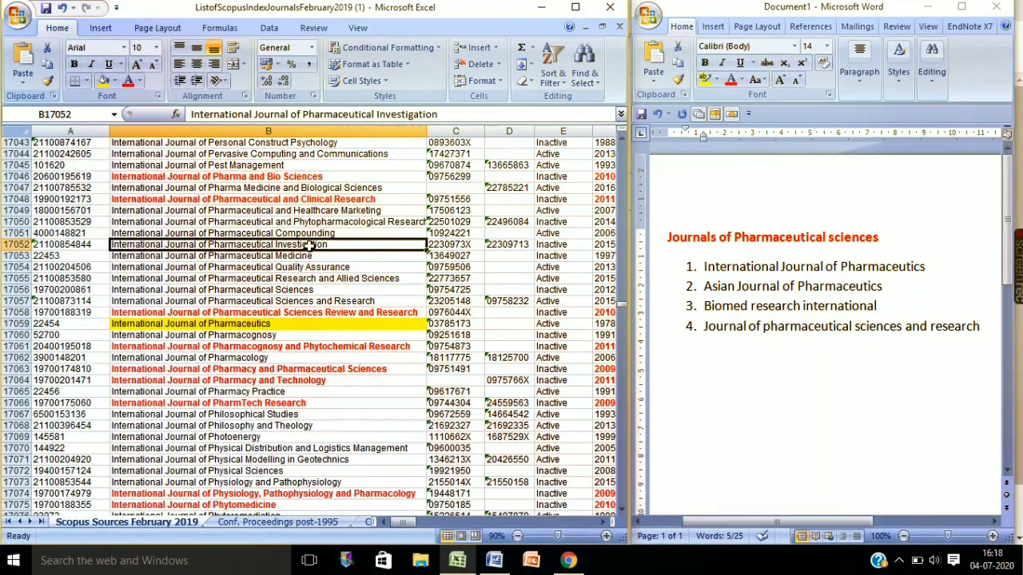
{"action": "key", "text": "ctrl+f"}
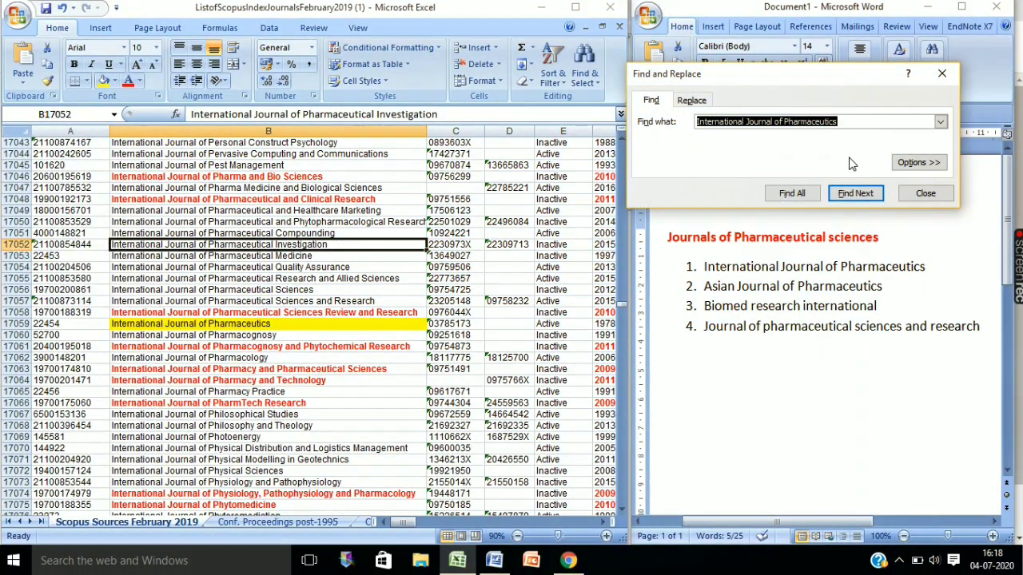
{"action": "key", "text": "BackSpace"}
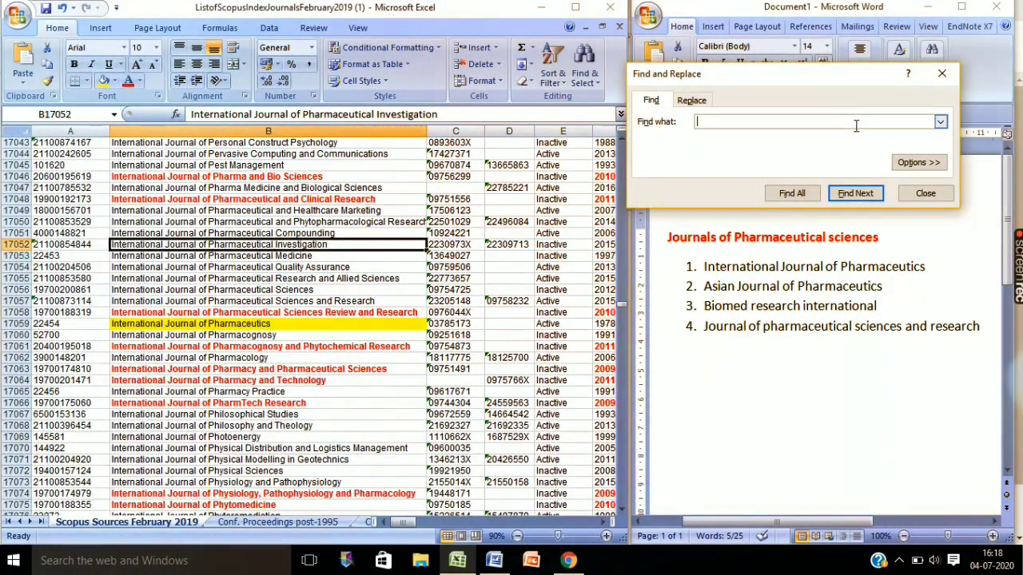
{"action": "key", "text": "ctrl+v"}
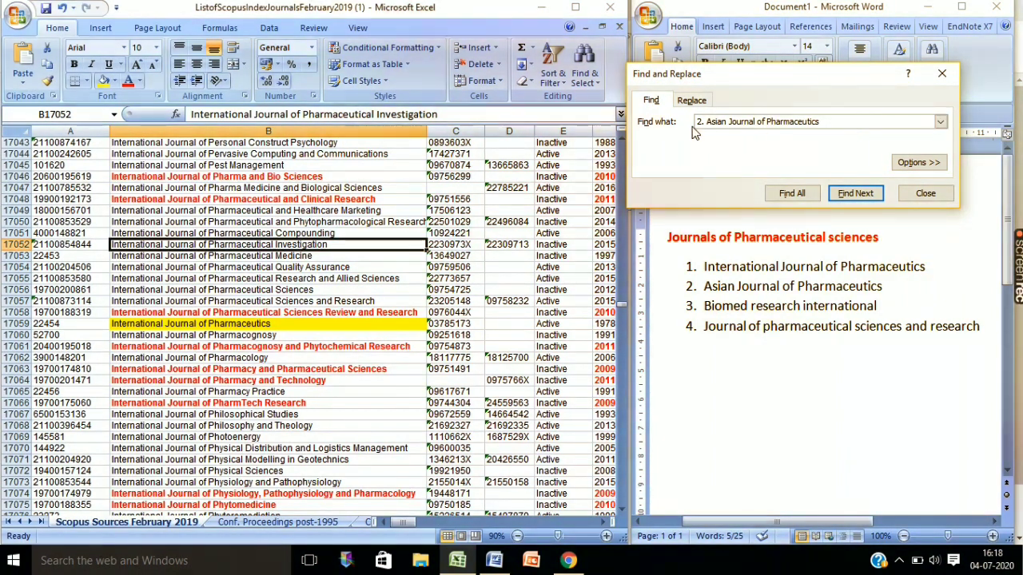
{"action": "left_click", "coordinate": [705, 122]}
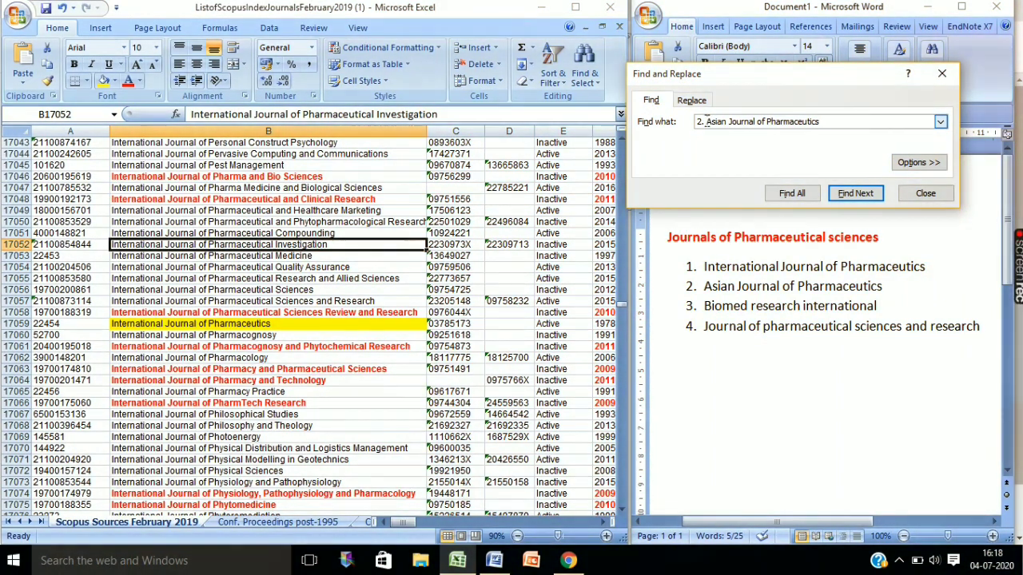
{"action": "key", "text": "BackSpace"}
{"action": "key", "text": "BackSpace"}
{"action": "key", "text": "BackSpace"}
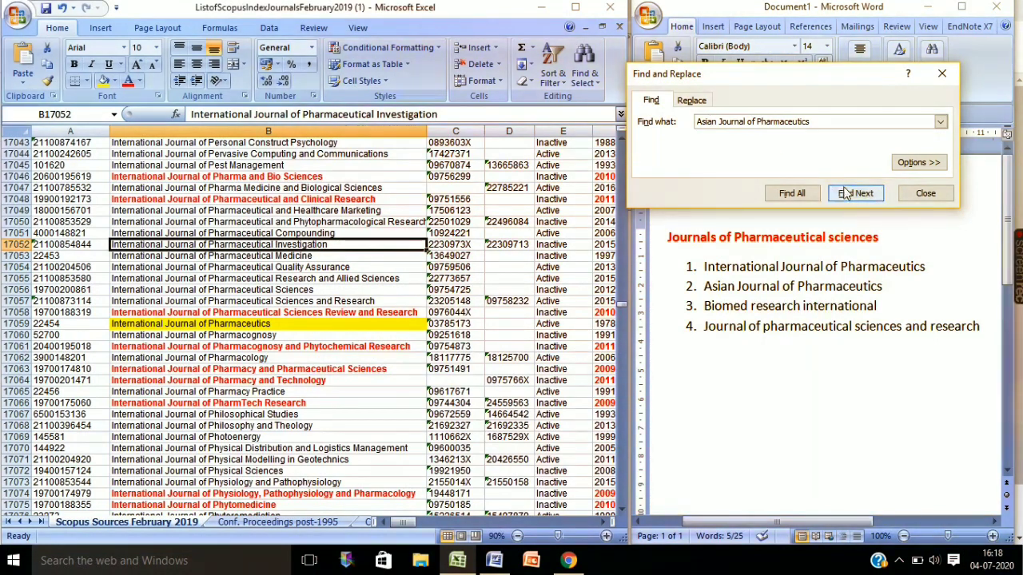
- Find Asian Journal of Pharmaceutics at B3698, fill it yellow, and close Find
{"action": "left_click", "coordinate": [844, 193]}
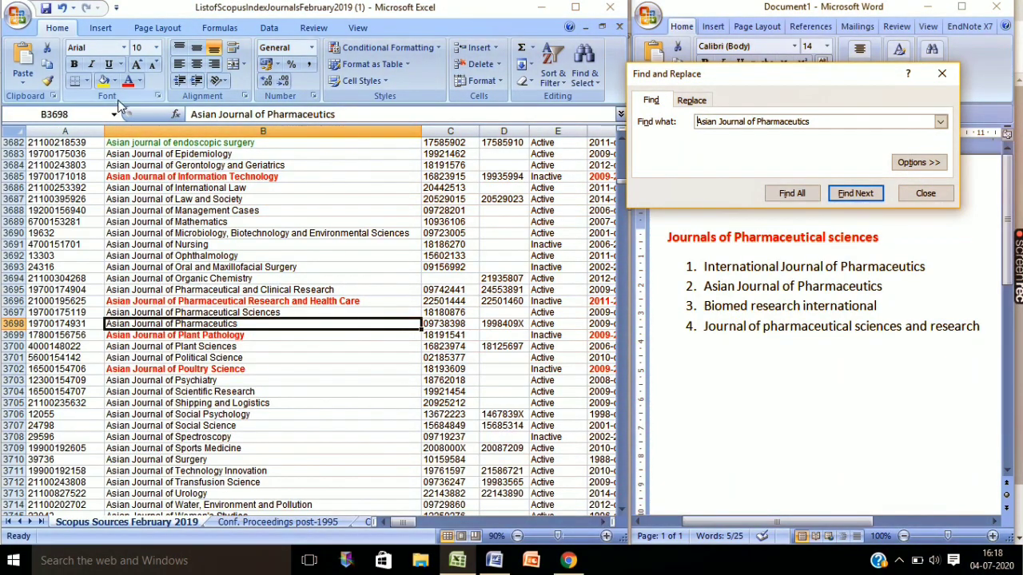
{"action": "left_click", "coordinate": [104, 80]}
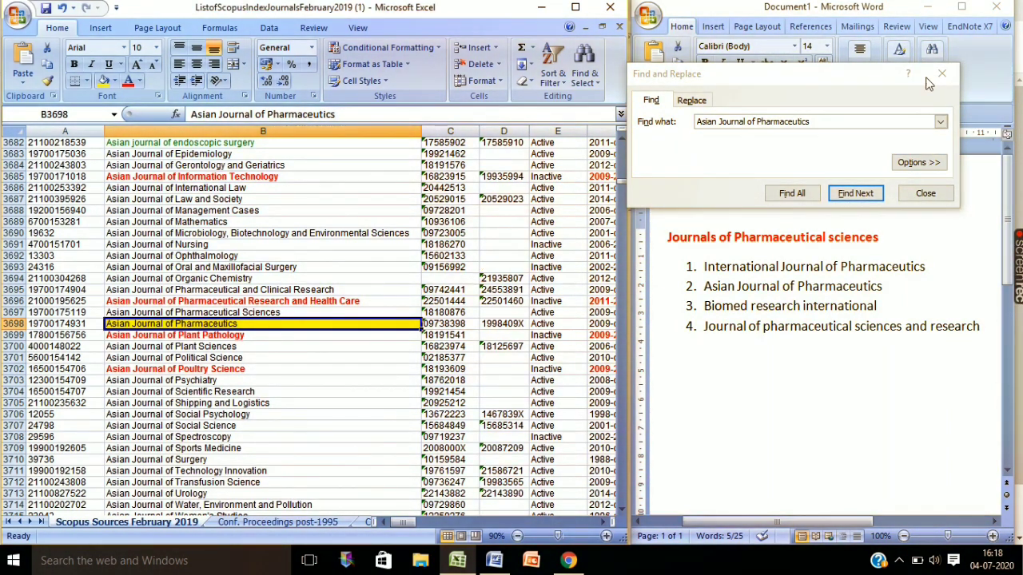
{"action": "left_click", "coordinate": [941, 73]}
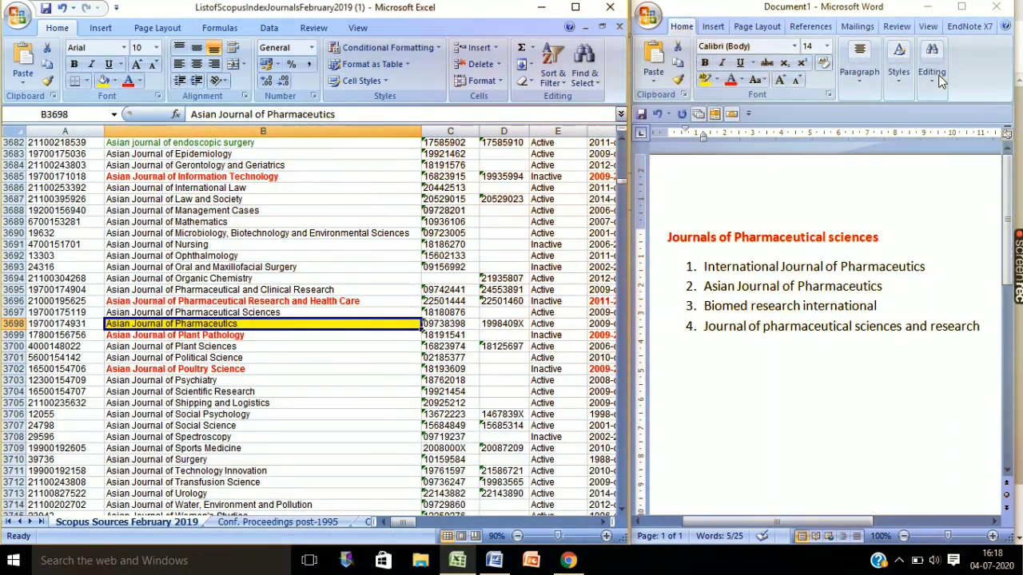
- Take BioMed Research International from Word line 3 and enter it as the Find text without '3. '
{"action": "left_click_drag", "start_coordinate": [882, 287], "coordinate": [703, 288]}
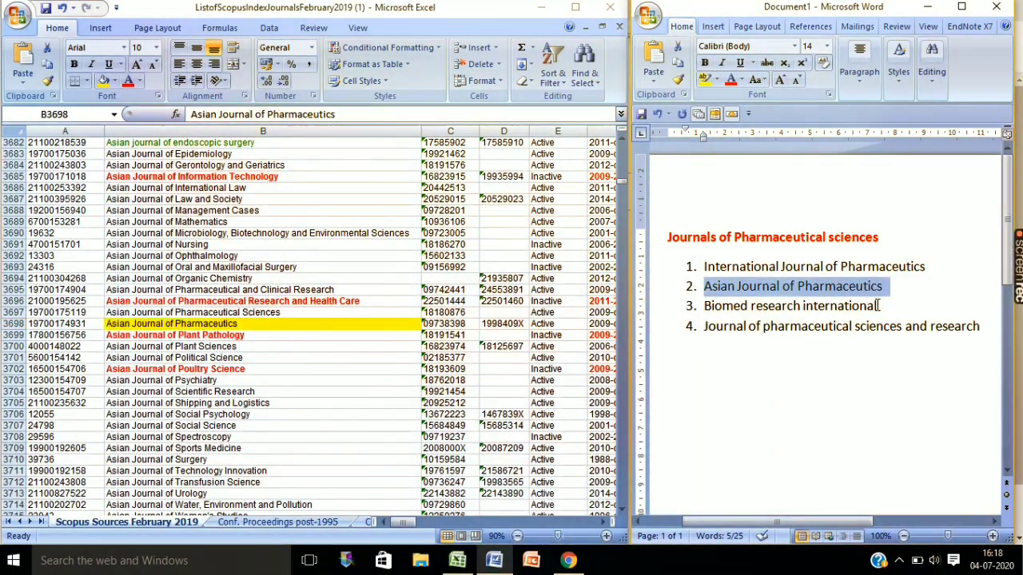
{"action": "left_click", "coordinate": [878, 306]}
{"action": "left_click_drag", "start_coordinate": [878, 306], "coordinate": [716, 302]}
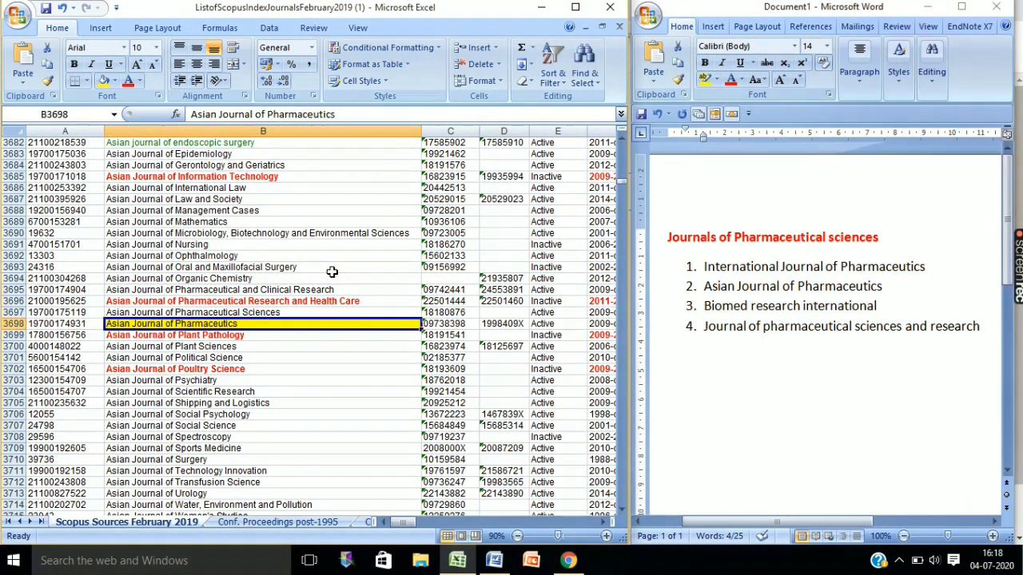
{"action": "left_click", "coordinate": [332, 268]}
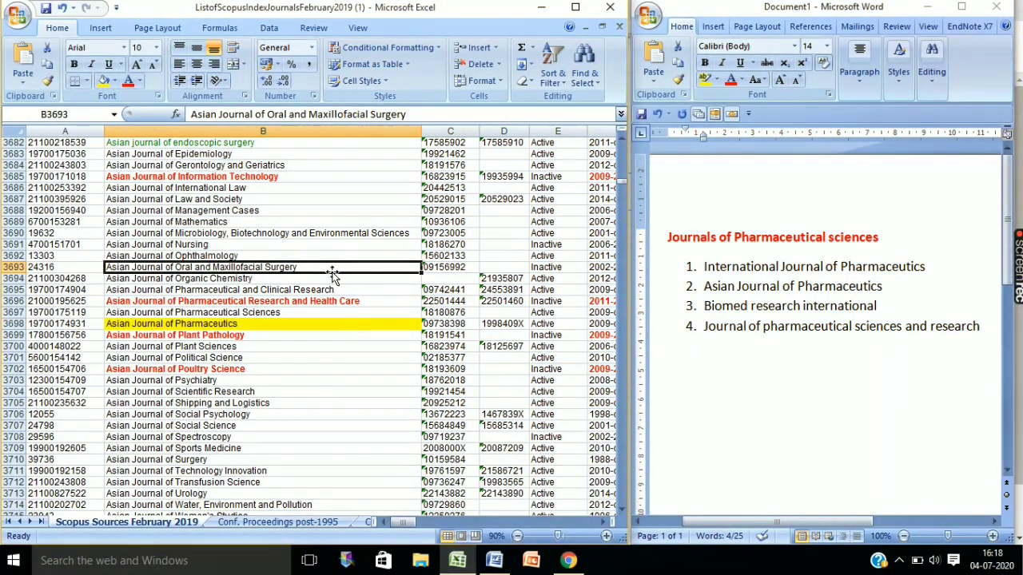
{"action": "key", "text": "ctrl+f"}
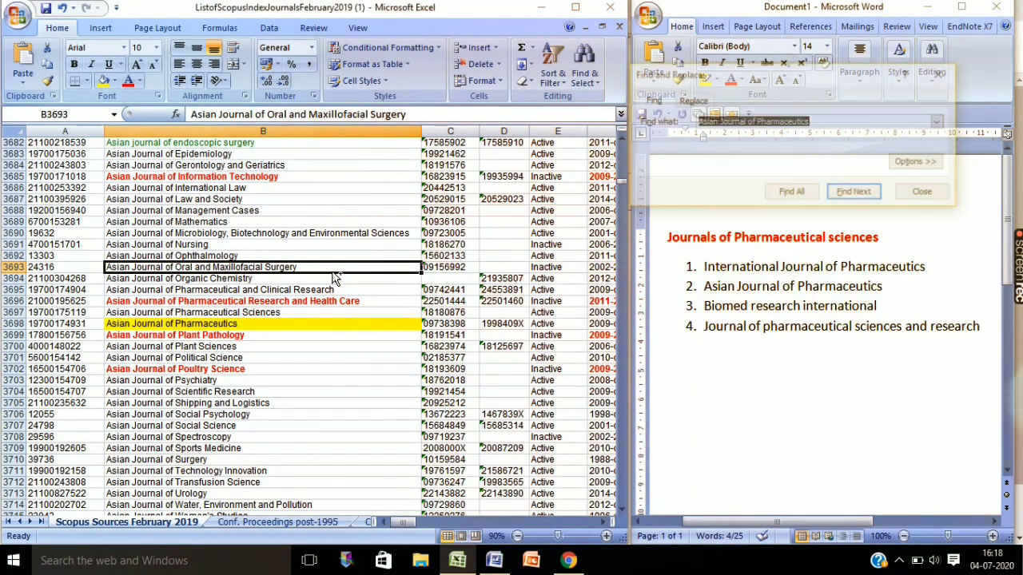
{"action": "key", "text": "BackSpace"}
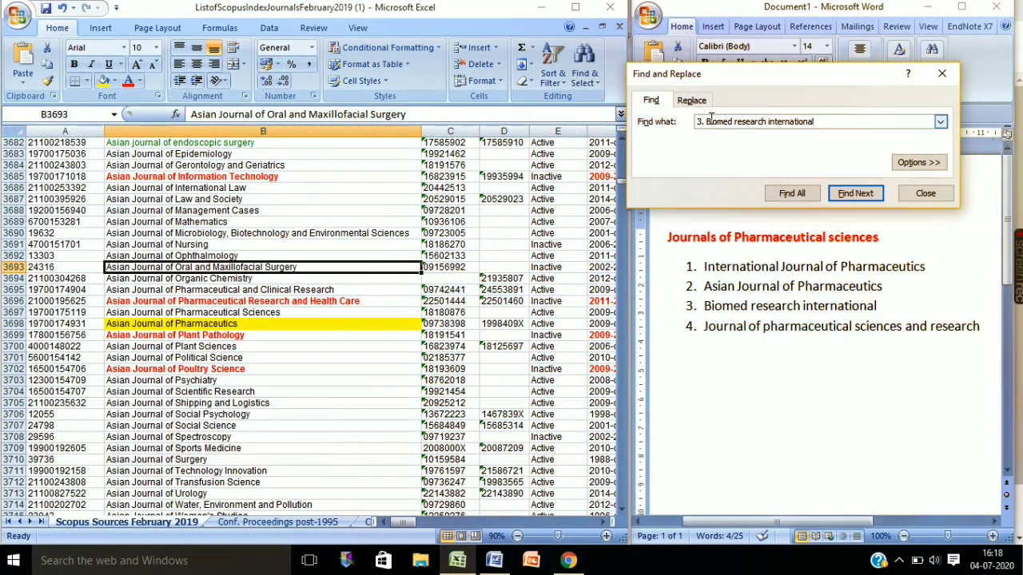
{"action": "left_click", "coordinate": [706, 121]}
{"action": "key", "text": "BackSpace"}
{"action": "key", "text": "BackSpace"}
{"action": "key", "text": "BackSpace"}
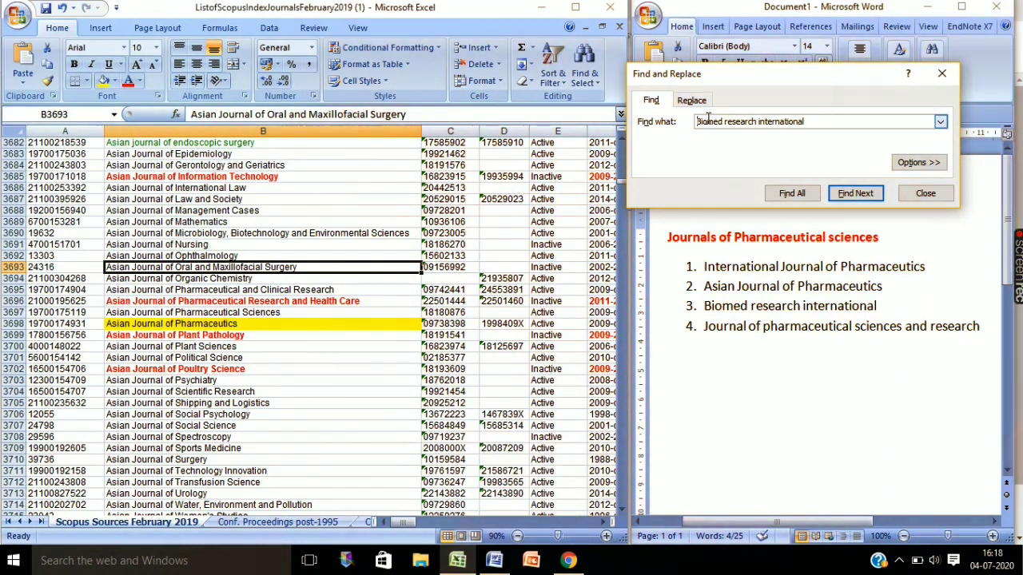
- Find BioMed Research International at B4729, fill it yellow, and close Find
{"action": "left_click", "coordinate": [854, 193]}
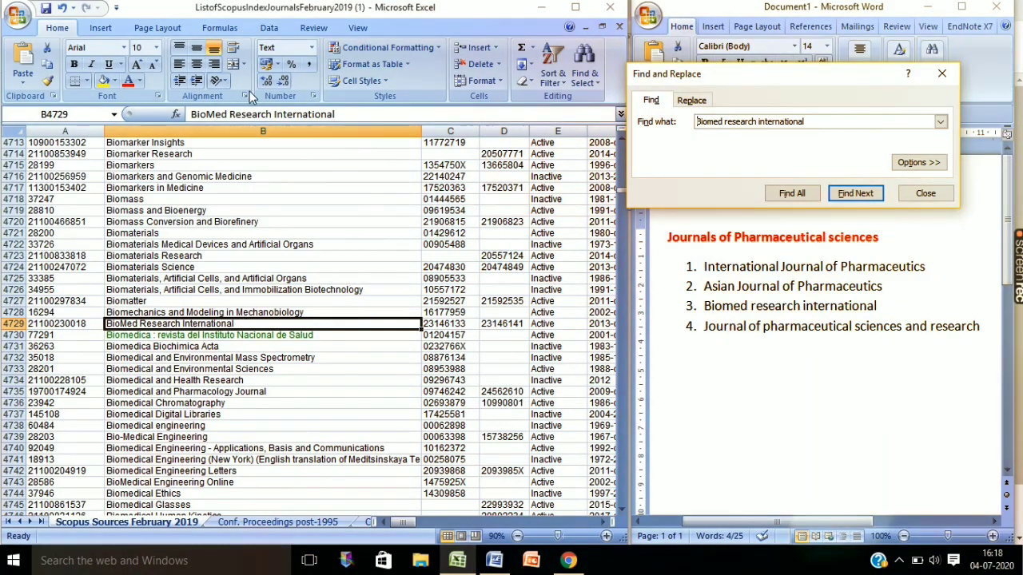
{"action": "left_click", "coordinate": [105, 81]}
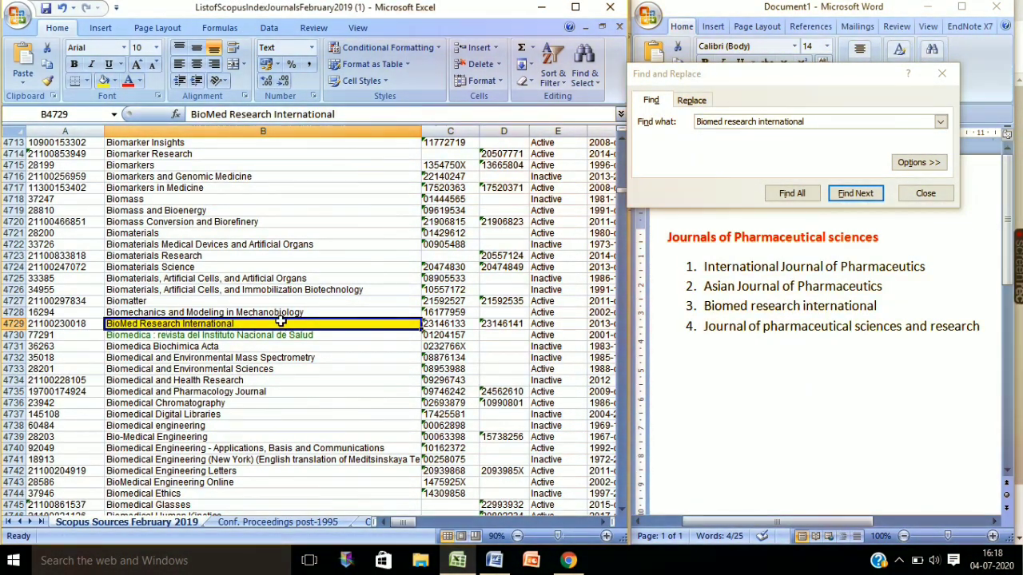
{"action": "left_click", "coordinate": [924, 194]}
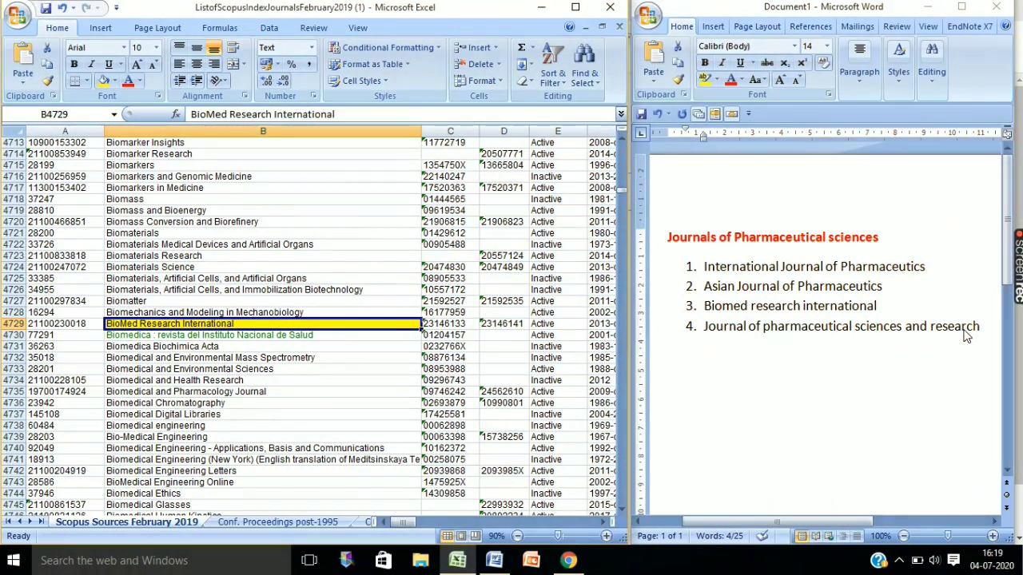
{"action": "left_click_drag", "start_coordinate": [978, 327], "coordinate": [711, 336]}
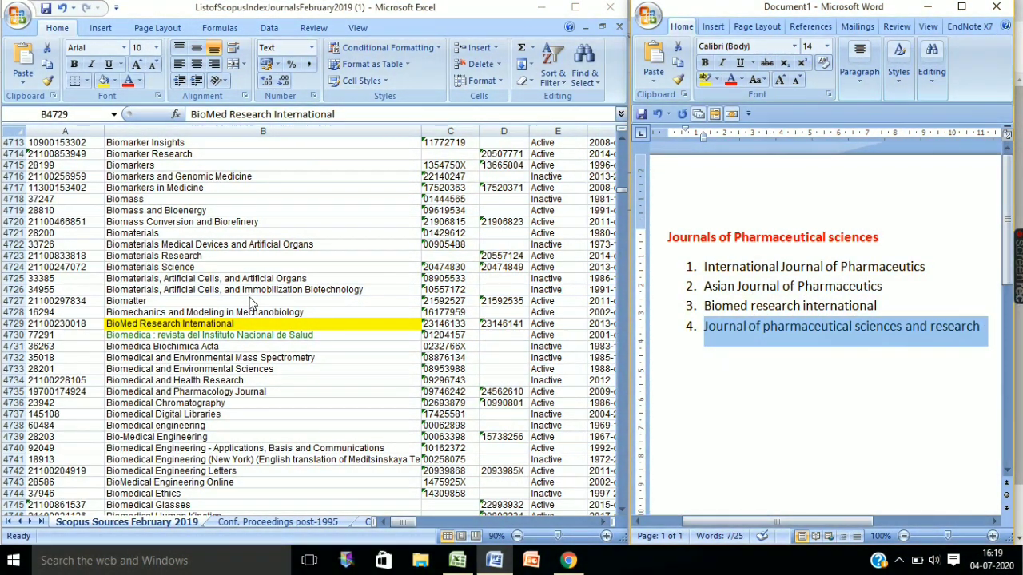
- Find International Journal of Pharmaceutical Sciences and Research at B17057 and fill it yellow
{"action": "left_click", "coordinate": [248, 291]}
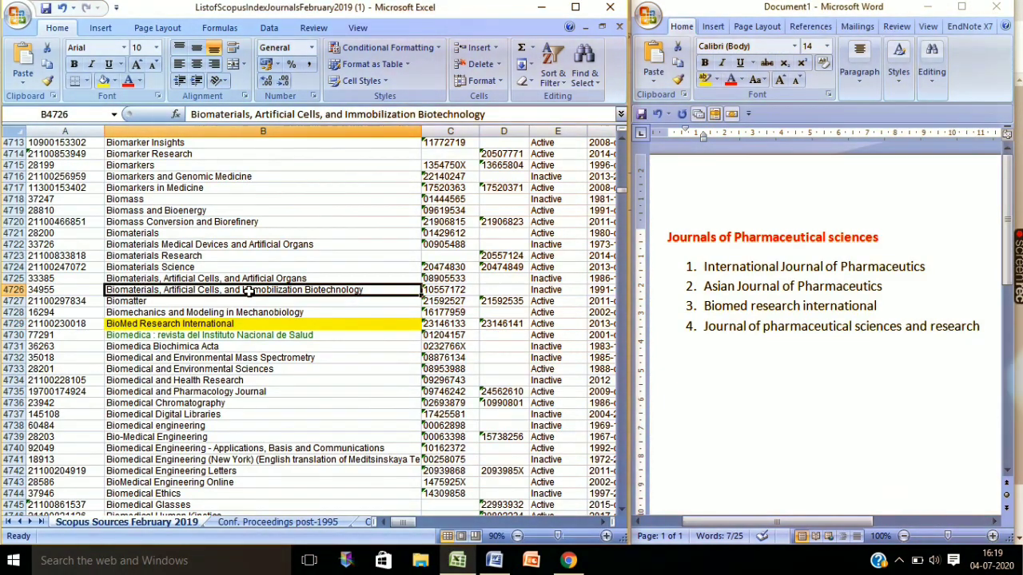
{"action": "key", "text": "ctrl+f"}
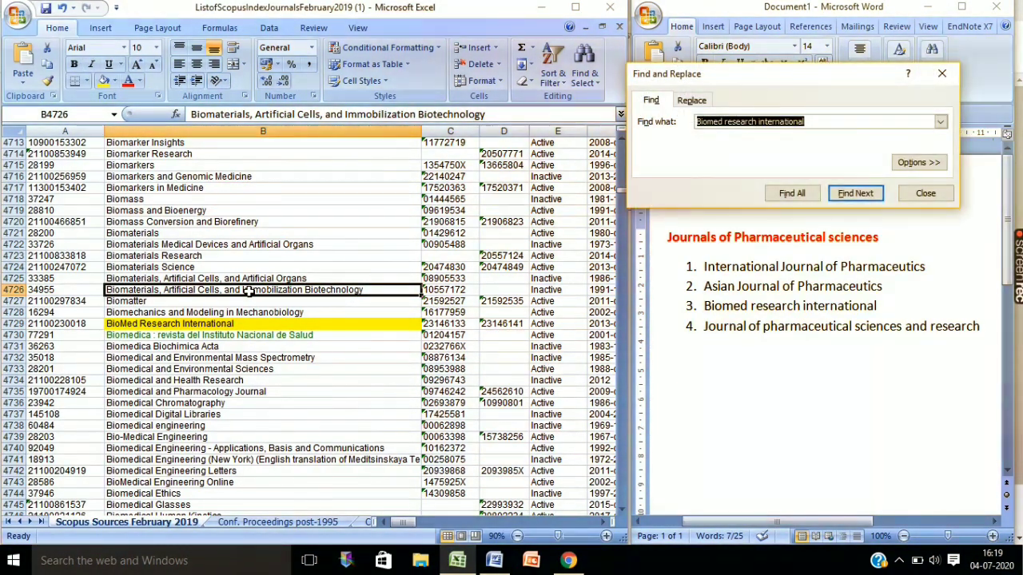
{"action": "type", "text": "4. Journal of pharmaceutical sciences and research"}
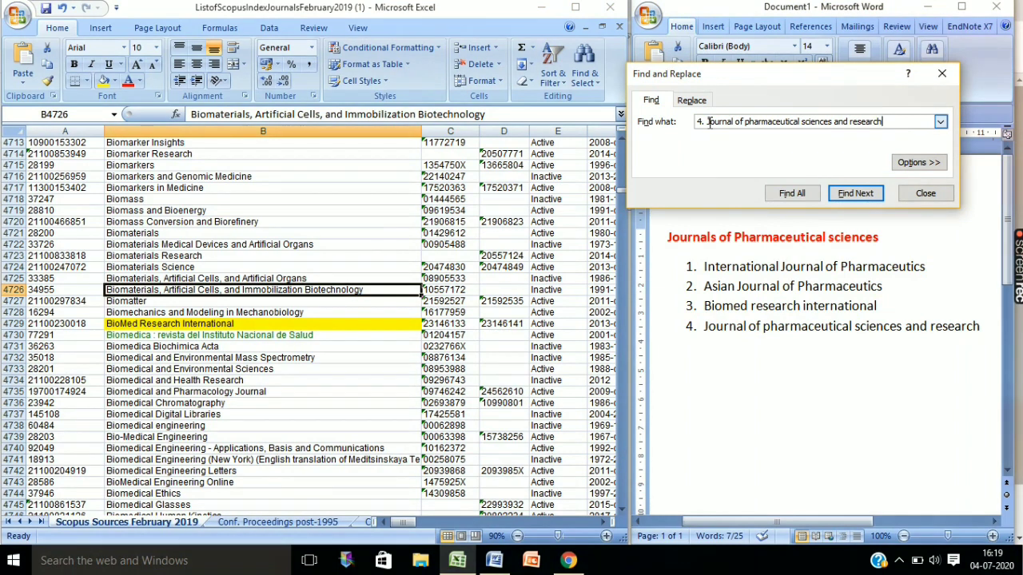
{"action": "left_click", "coordinate": [708, 123]}
{"action": "key", "text": "BackSpace"}
{"action": "key", "text": "BackSpace"}
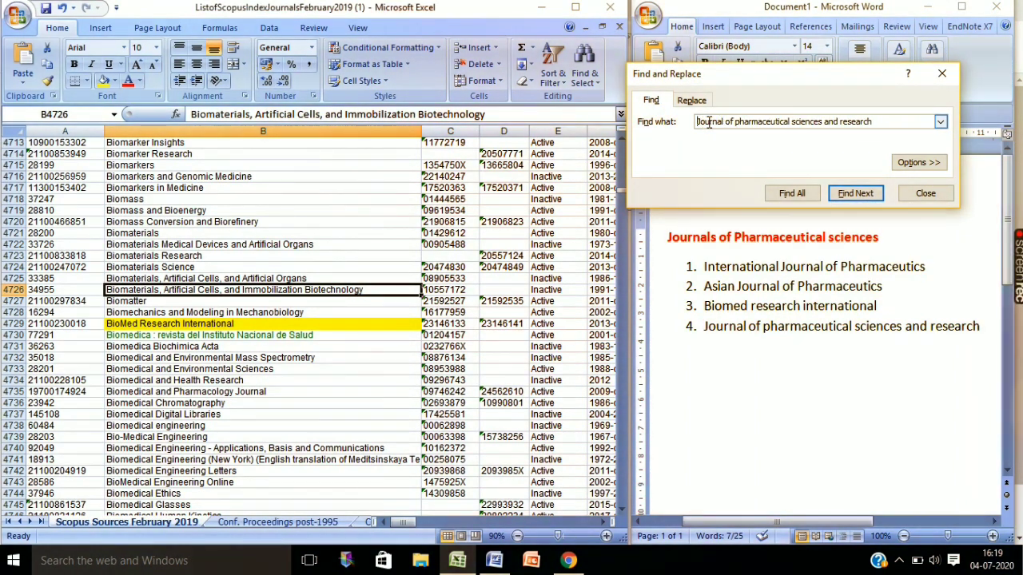
{"action": "key", "text": "Return"}
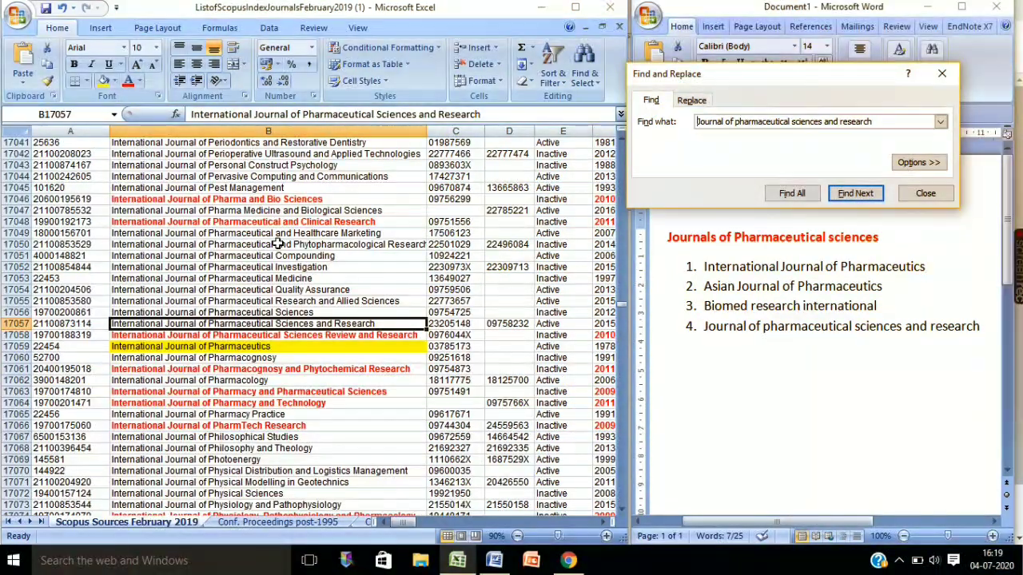
{"action": "left_click", "coordinate": [103, 80]}
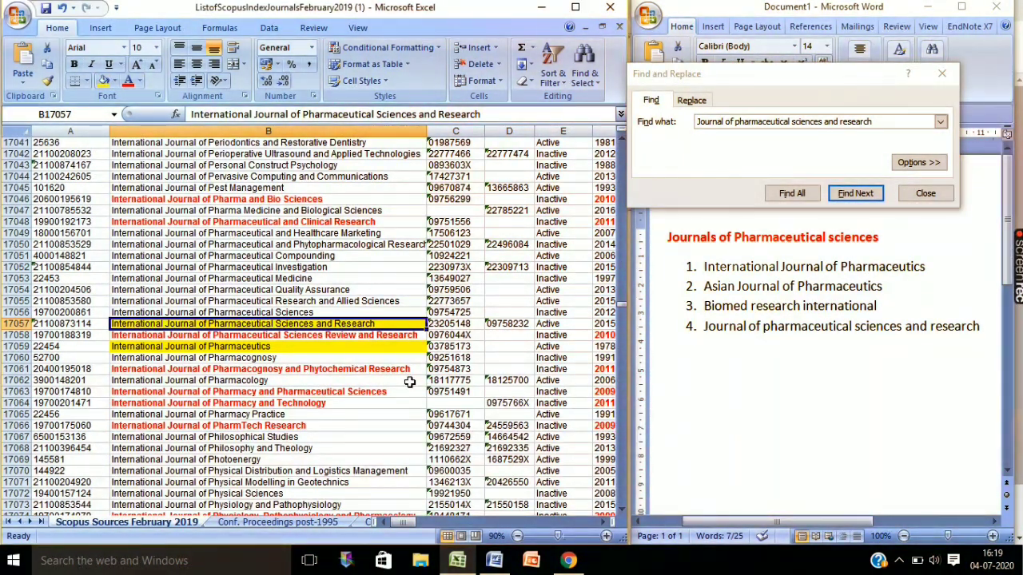
{"action": "left_click", "coordinate": [941, 73]}
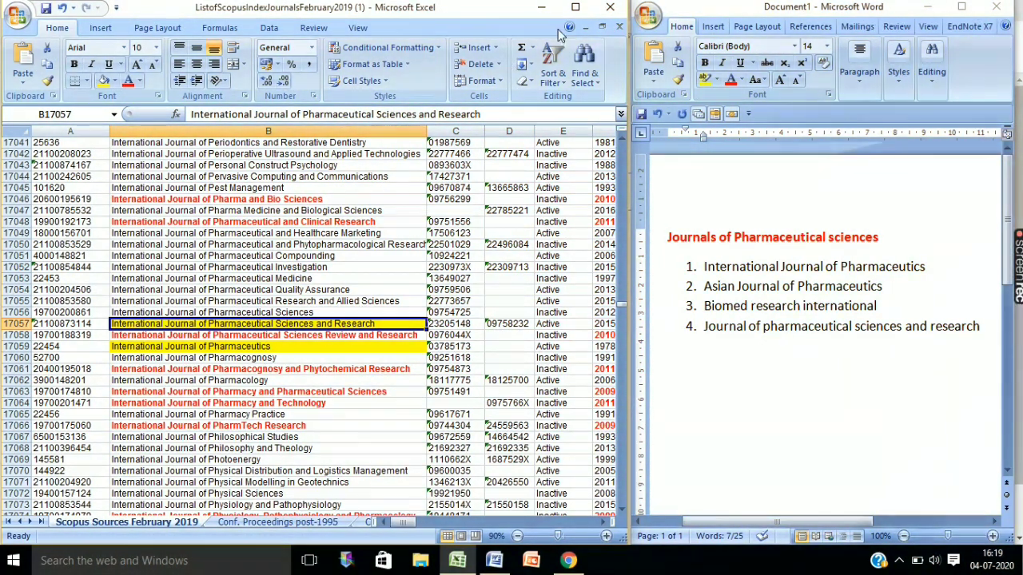
- Minimize Word and Excel, then search Google for 'scopus indexed journals' from Chrome's address bar
{"action": "left_click", "coordinate": [925, 8]}
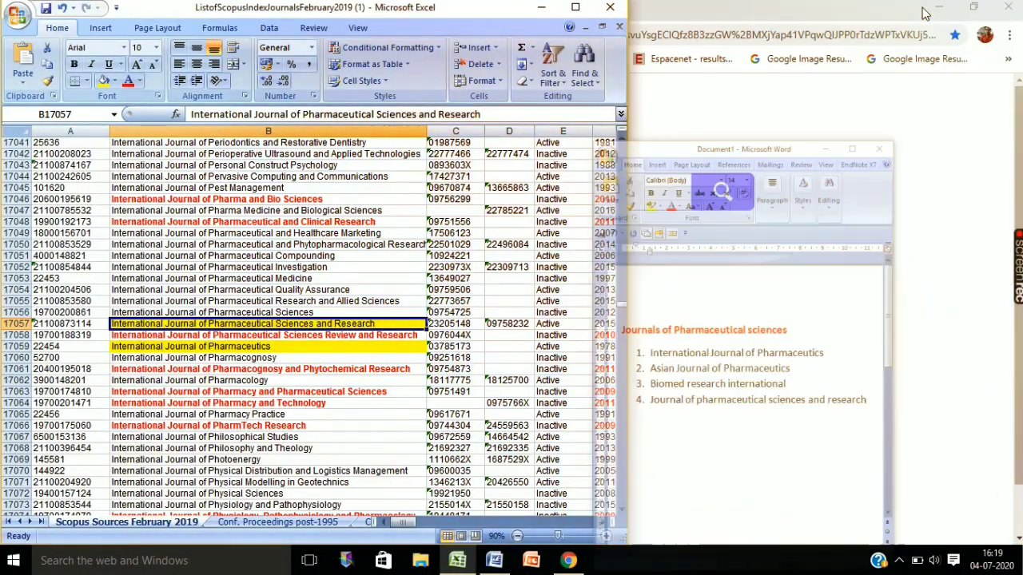
{"action": "left_click", "coordinate": [542, 8]}
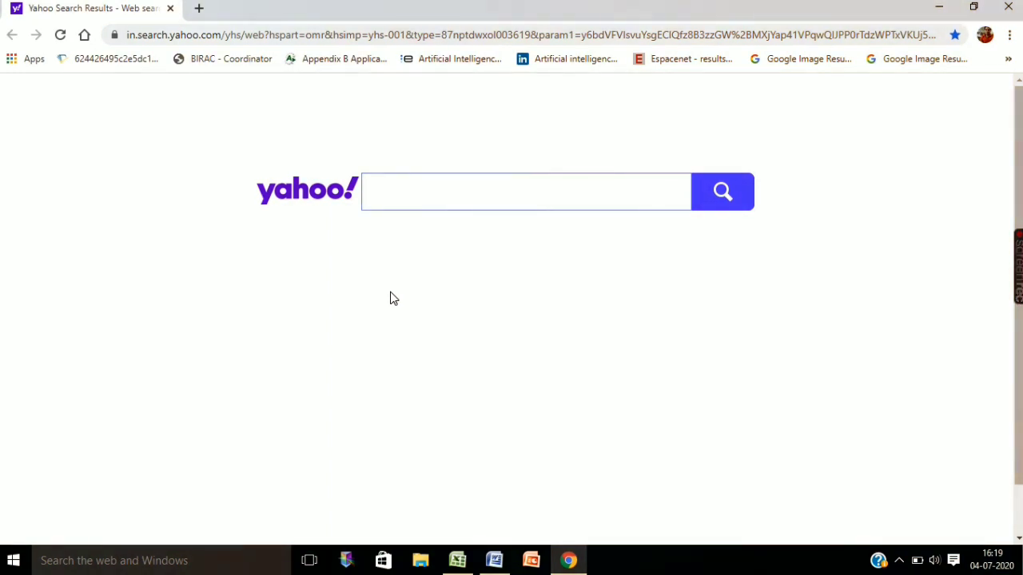
{"action": "left_click", "coordinate": [258, 36]}
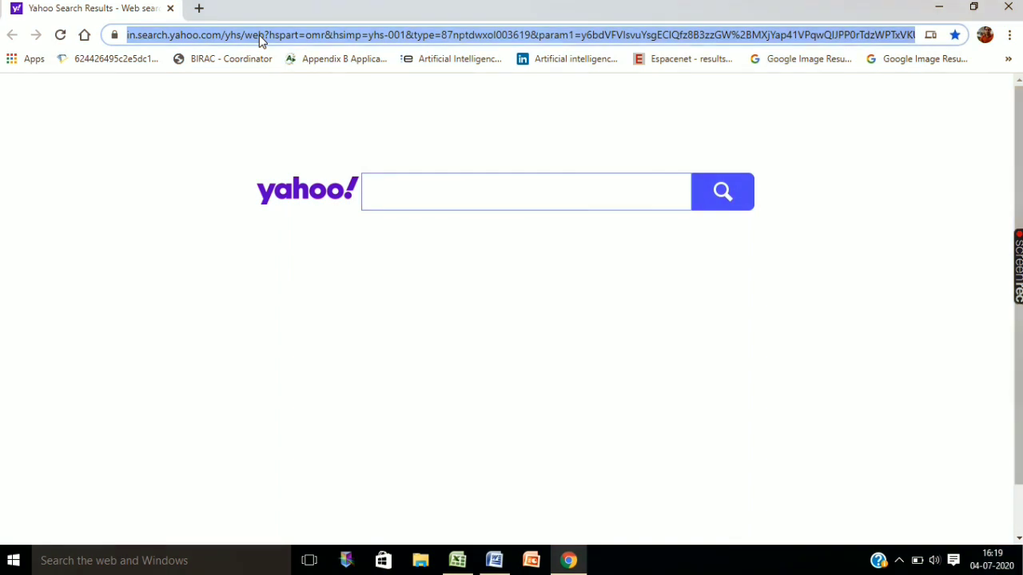
{"action": "type", "text": "sc"}
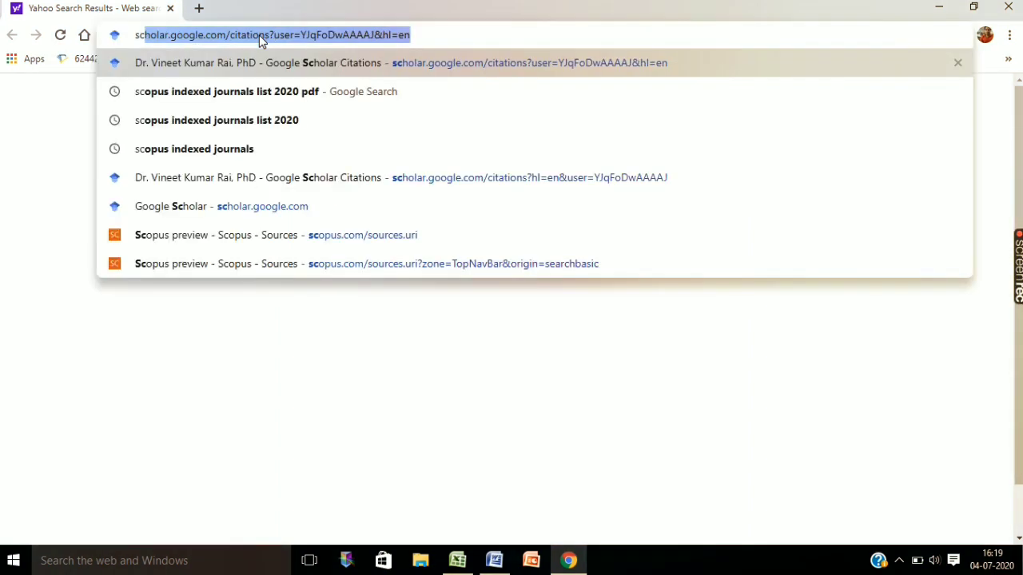
{"action": "type", "text": "opus indexed journals list"}
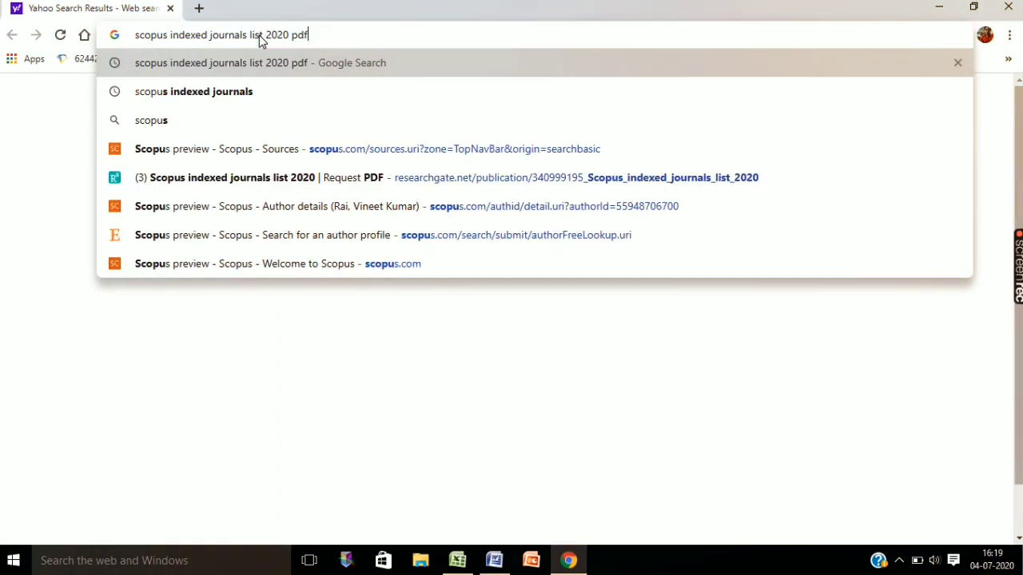
{"action": "key", "text": "BackSpace"}
{"action": "key", "text": "BackSpace"}
{"action": "key", "text": "BackSpace"}
{"action": "key", "text": "BackSpace"}
{"action": "key", "text": "BackSpace"}
{"action": "key", "text": "BackSpace"}
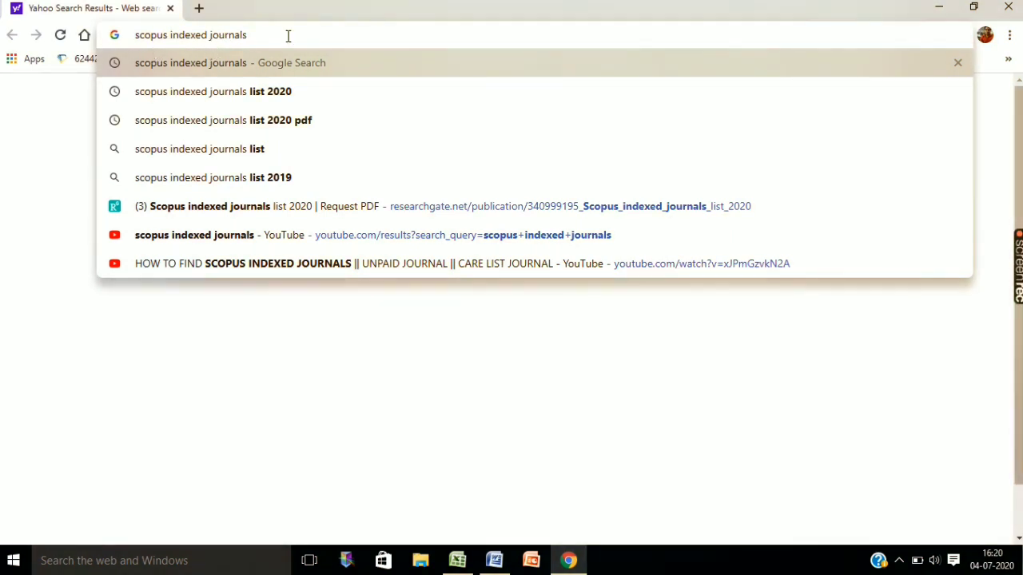
{"action": "key", "text": "Return"}
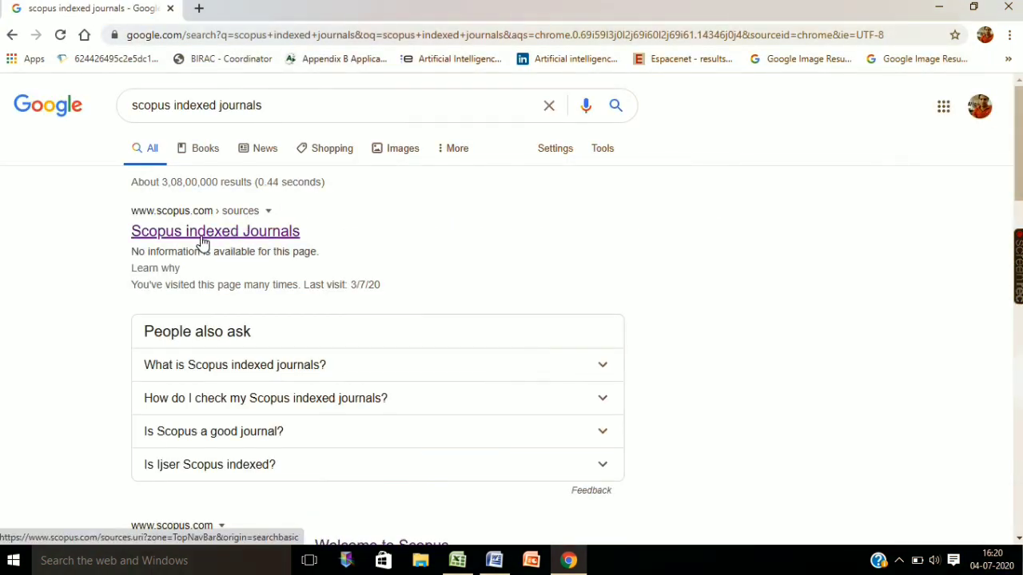
- Open the Scopus Indexed Journals Sources page and restore the Word list, selecting its first title
{"action": "left_click", "coordinate": [252, 237]}
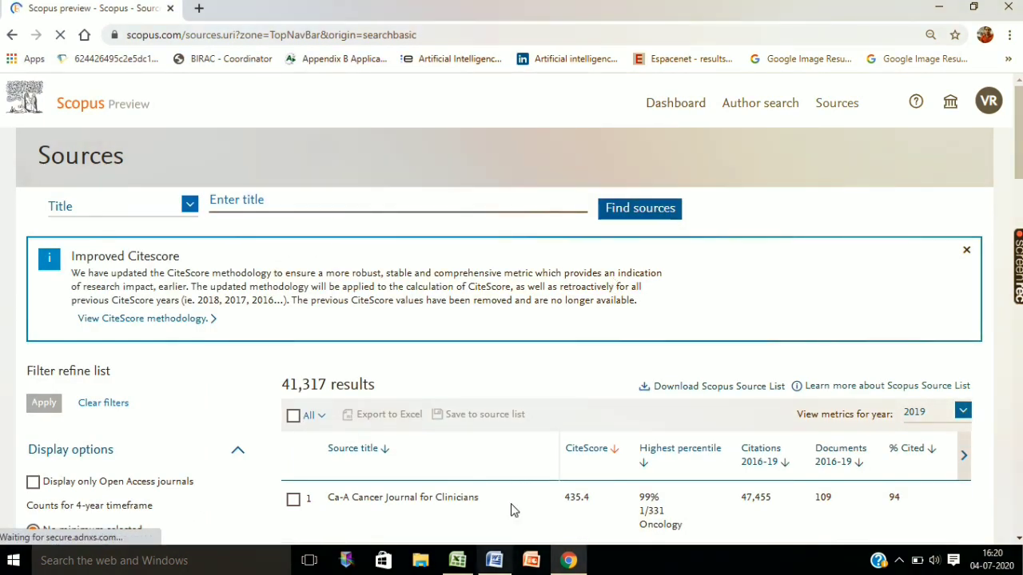
{"action": "scroll", "coordinate": [1019, 98], "scroll_direction": "down", "scroll_amount": 2}
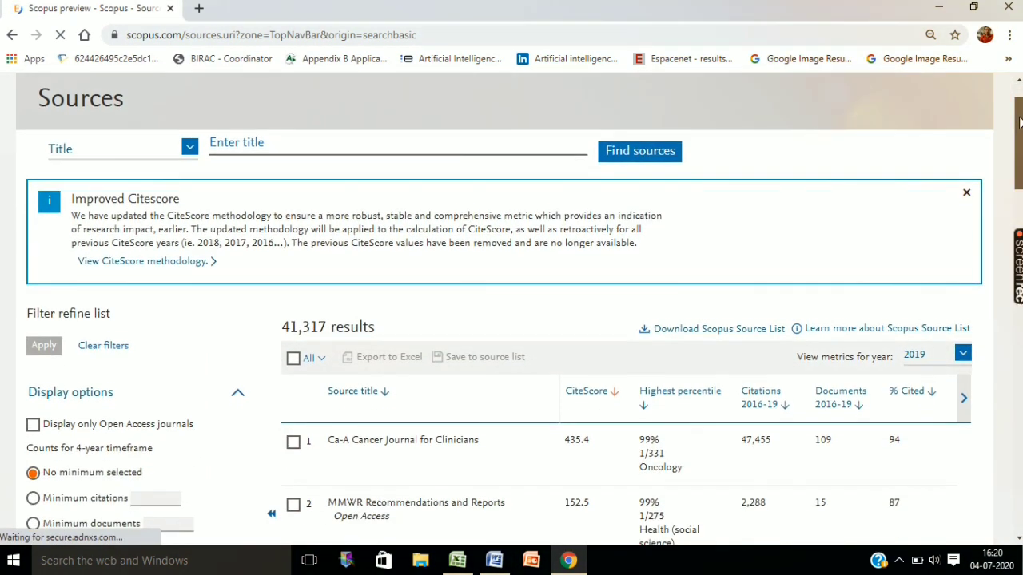
{"action": "scroll", "coordinate": [1019, 97], "scroll_direction": "up", "scroll_amount": 2}
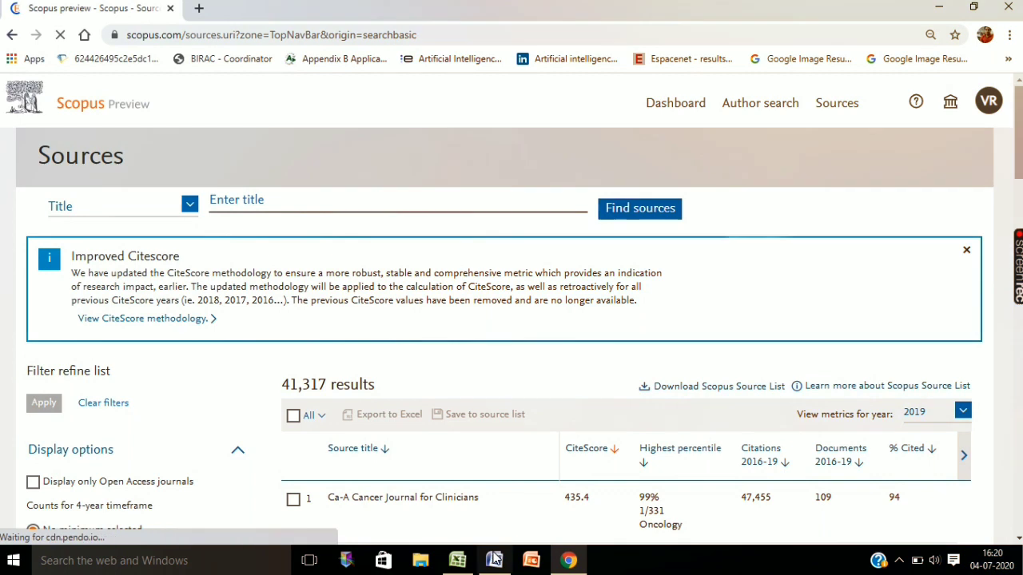
{"action": "left_click", "coordinate": [494, 559]}
{"action": "left_click_drag", "start_coordinate": [702, 266], "coordinate": [925, 269]}
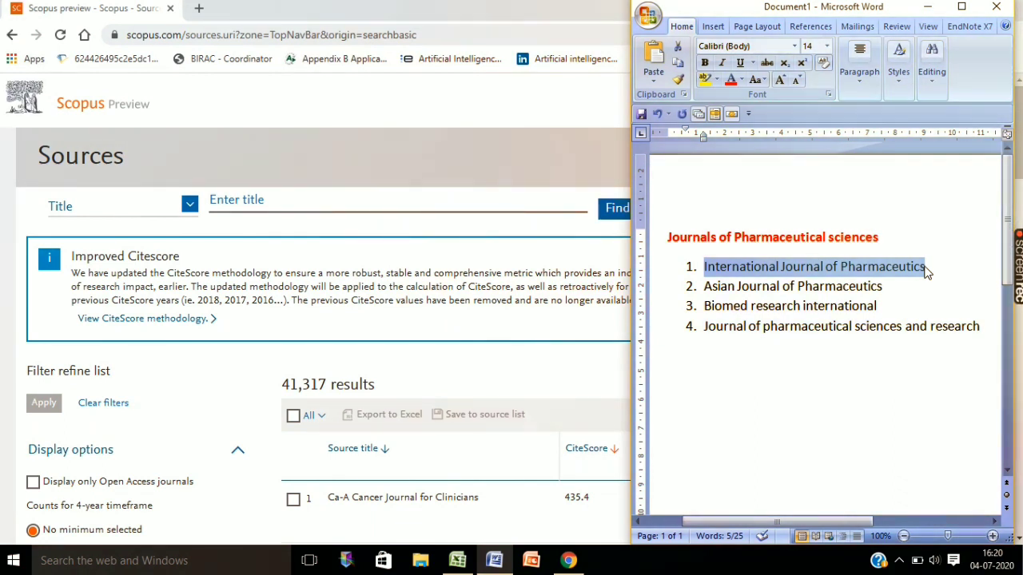
- Copy International Journal of Pharmaceutics from Word and keep Title as the Scopus search field
{"action": "right_click", "coordinate": [838, 265]}
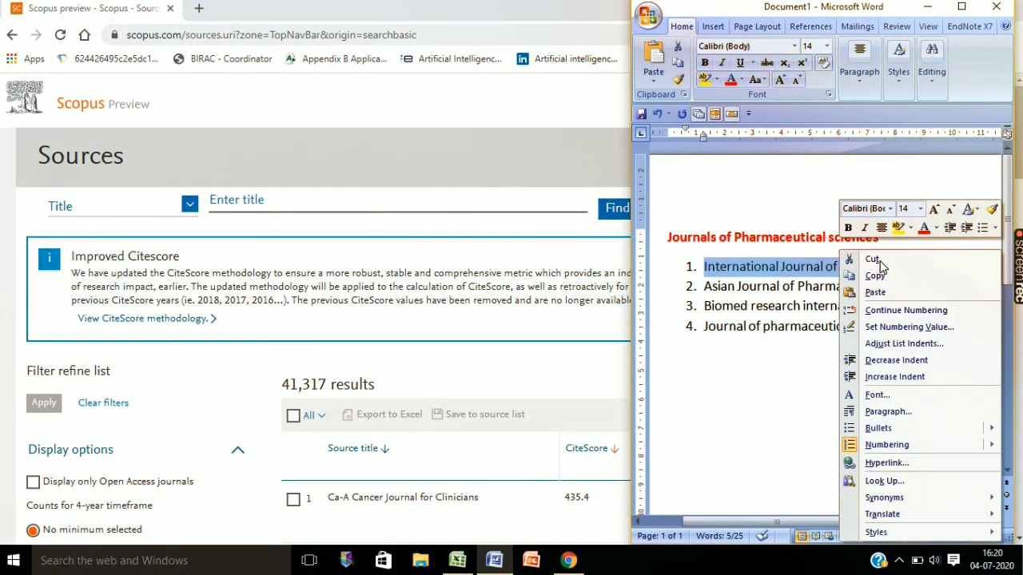
{"action": "left_click", "coordinate": [875, 275]}
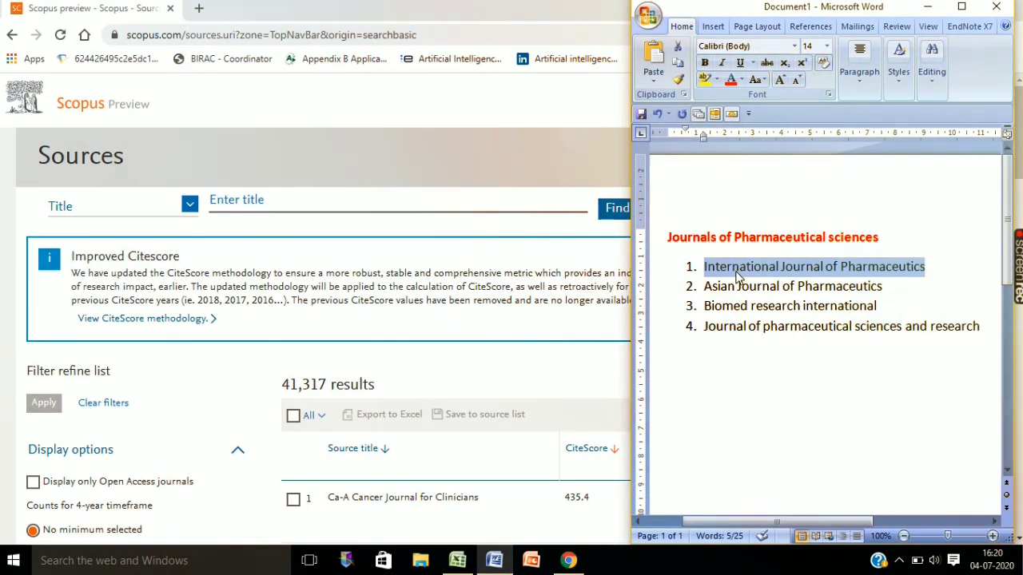
{"action": "left_click", "coordinate": [432, 228]}
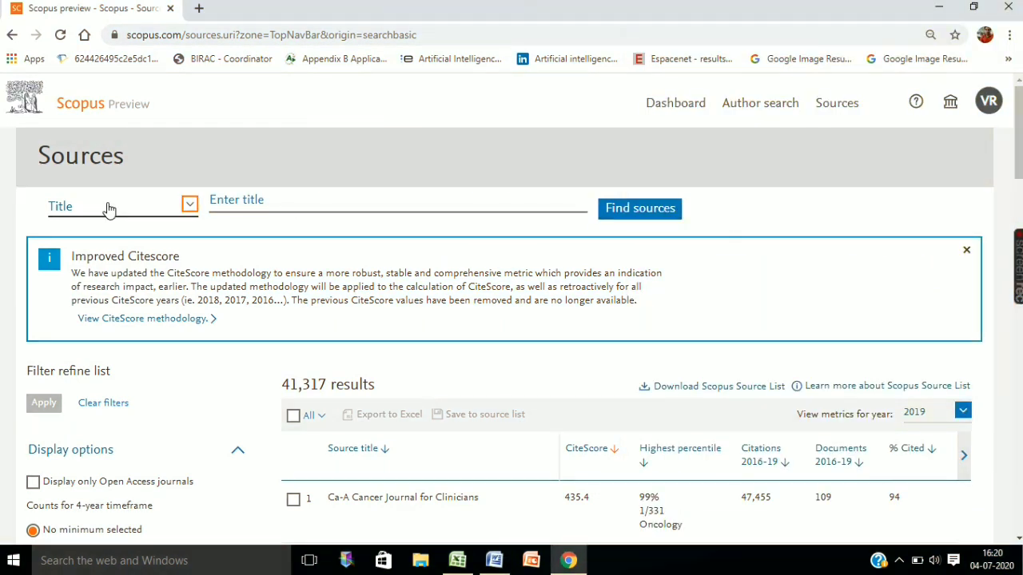
{"action": "left_click", "coordinate": [190, 206]}
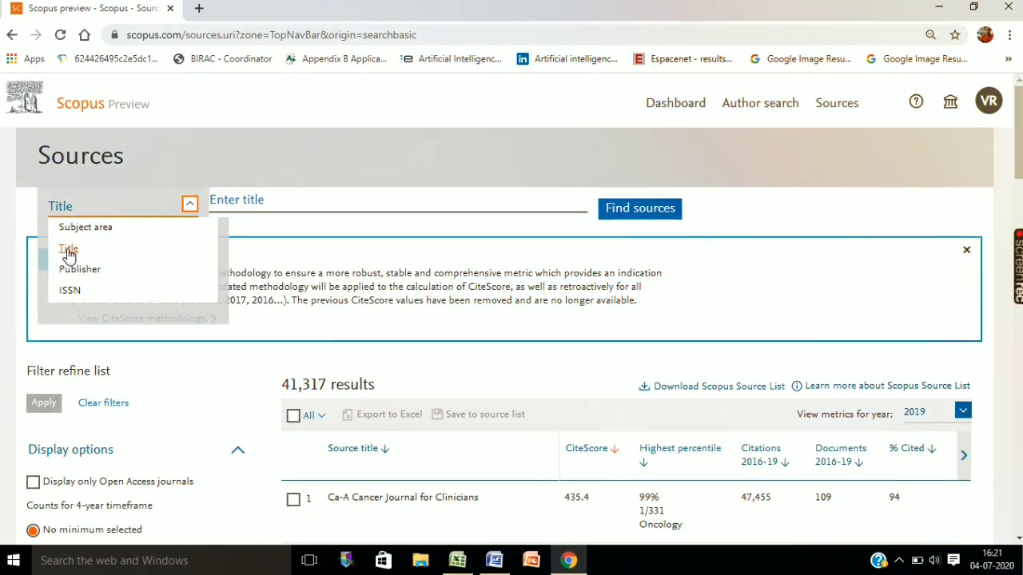
{"action": "left_click", "coordinate": [68, 254]}
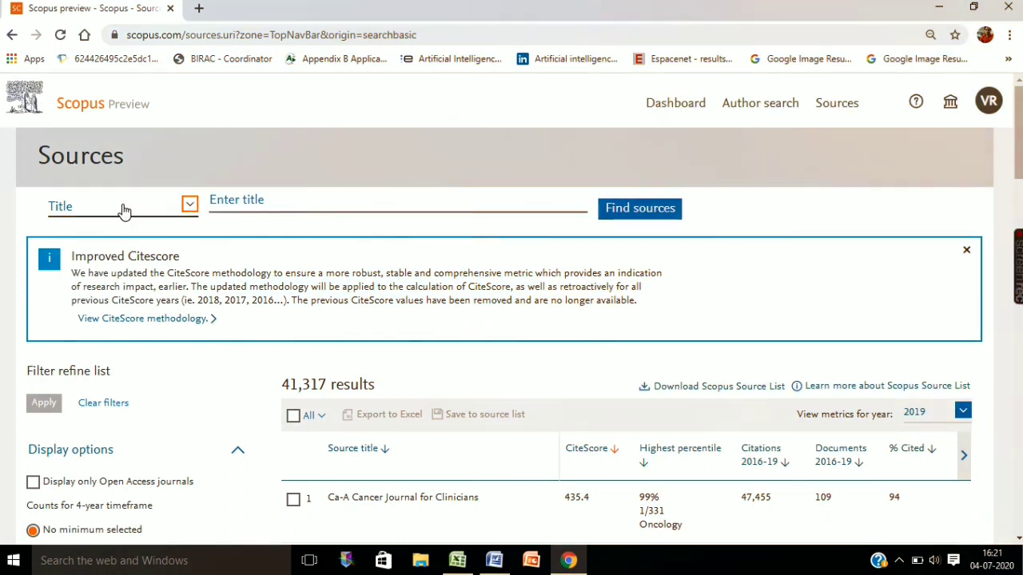
- Search Scopus sources for International Journal of Pharmaceutics without the '1.' prefix, returning 3 results
{"action": "left_click", "coordinate": [269, 209]}
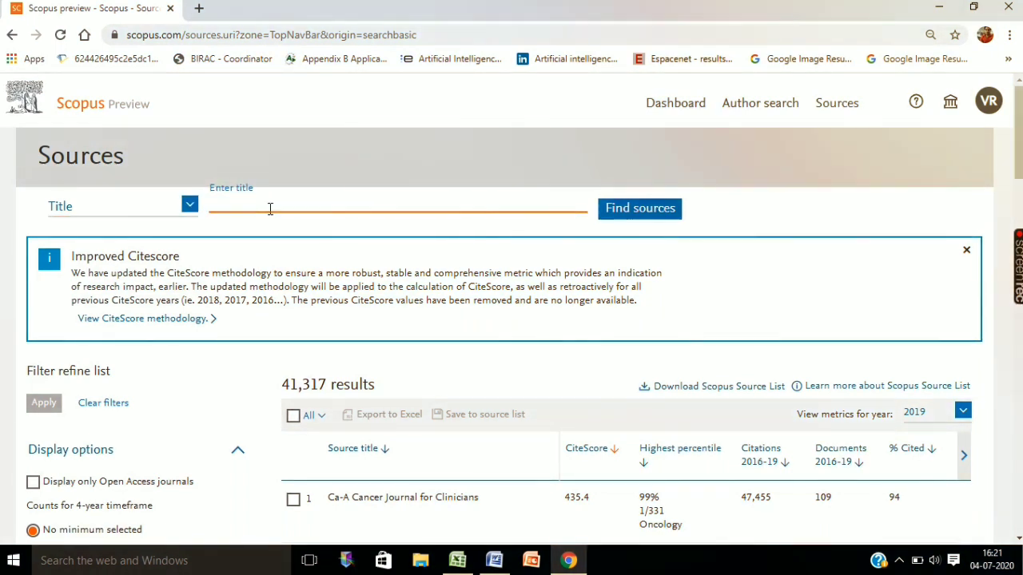
{"action": "key", "text": "ctrl+v"}
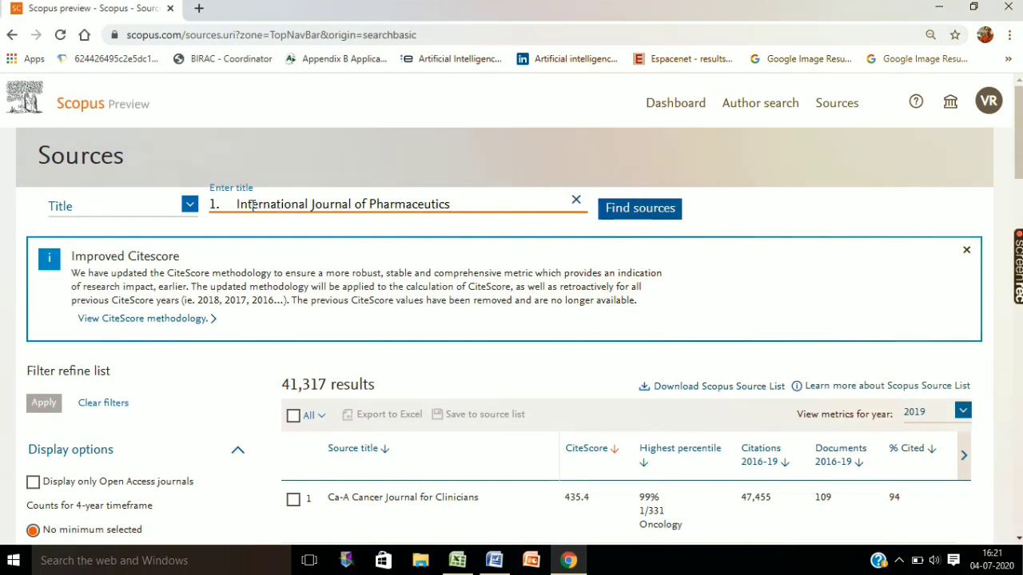
{"action": "left_click", "coordinate": [237, 206]}
{"action": "key", "text": "BackSpace"}
{"action": "key", "text": "BackSpace"}
{"action": "key", "text": "BackSpace"}
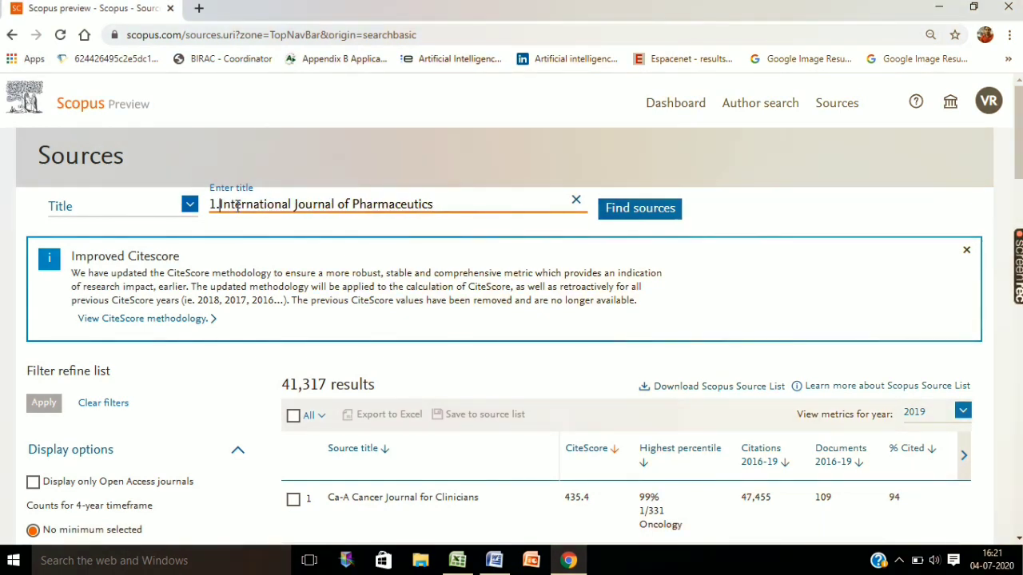
{"action": "left_click", "coordinate": [644, 210]}
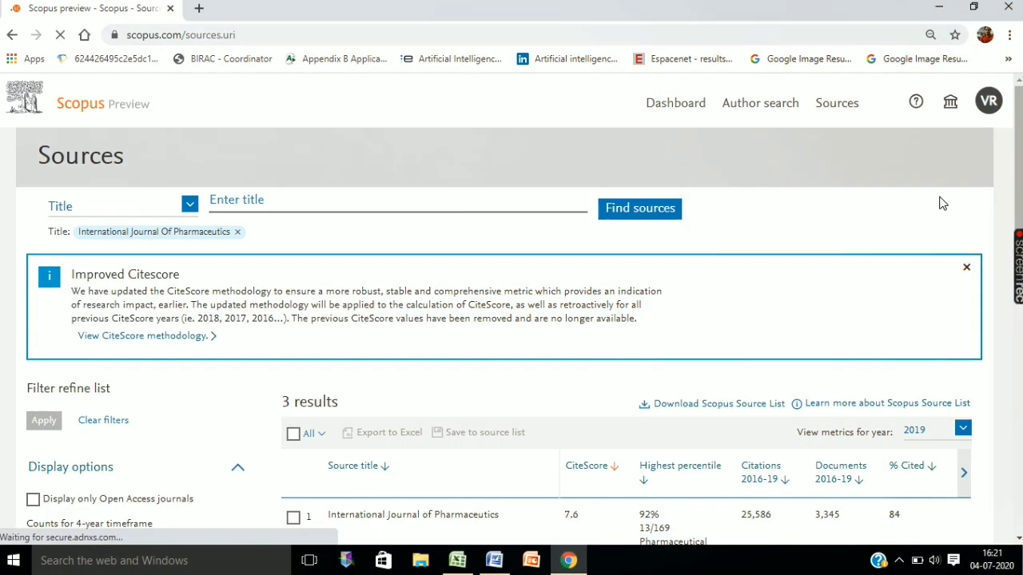
{"action": "scroll", "coordinate": [940, 205], "scroll_direction": "down", "scroll_amount": 2}
{"action": "scroll", "coordinate": [939, 205], "scroll_direction": "down", "scroll_amount": 2}
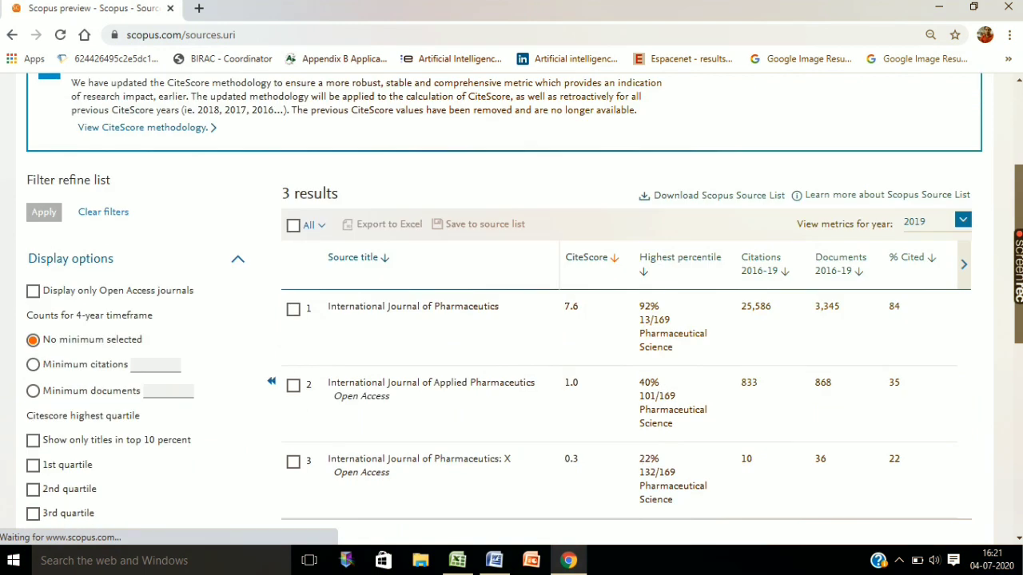
{"action": "scroll", "coordinate": [524, 309], "scroll_direction": "up", "scroll_amount": 1}
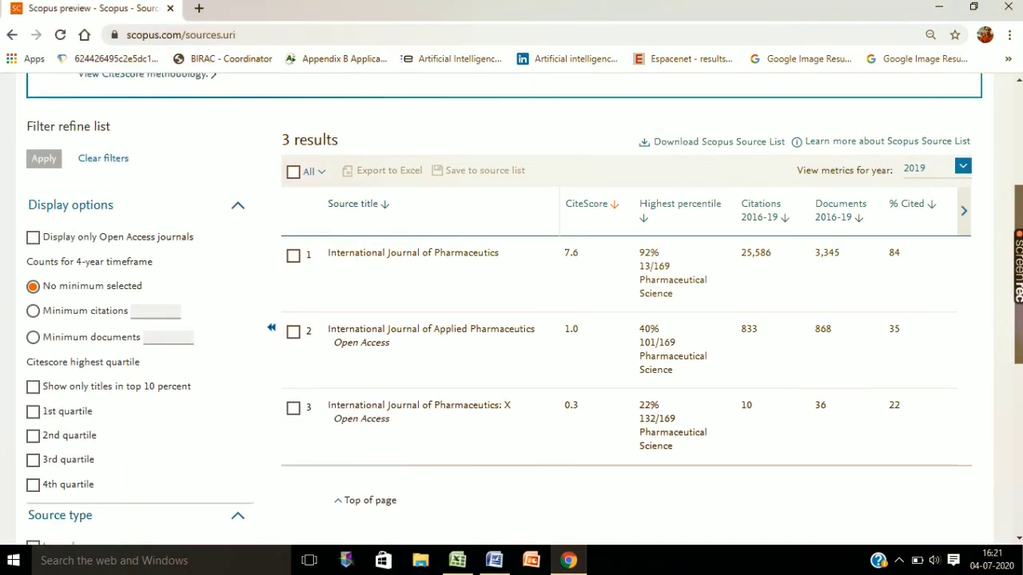